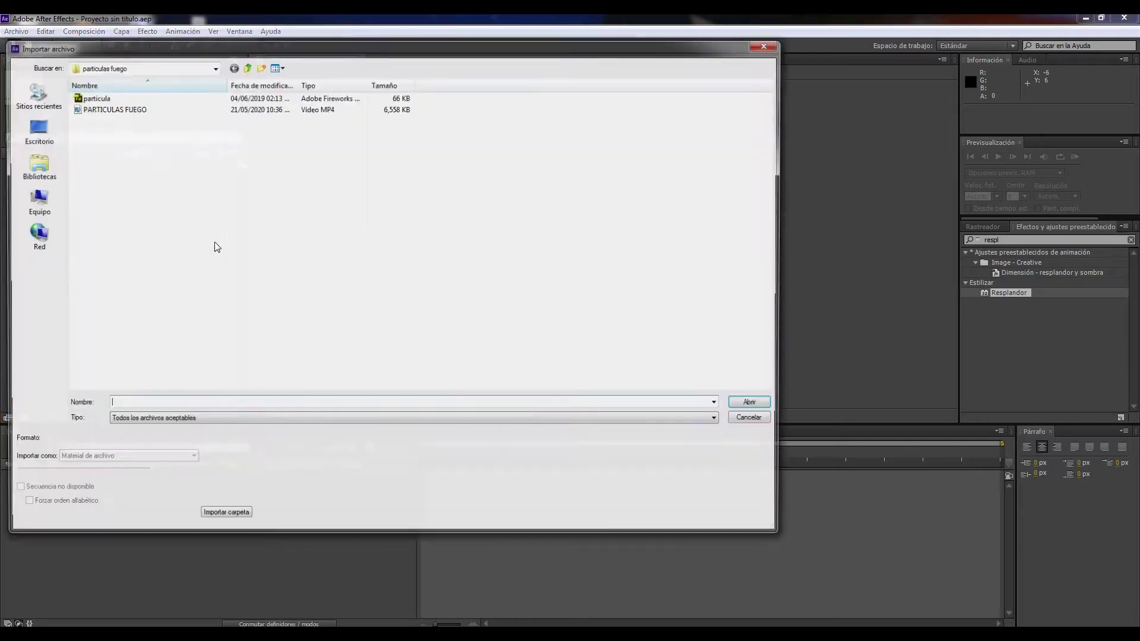
Step: Import the PARTICULAS FUEGO video file and create a composition from it
double_click(113, 114)
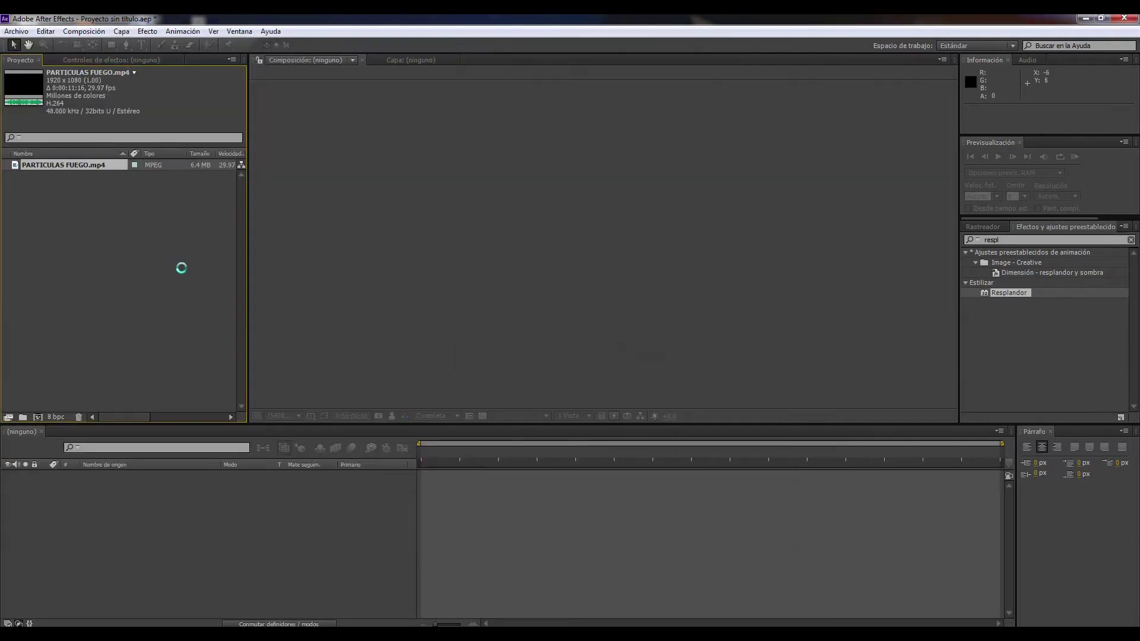
drag(76, 170, 421, 550)
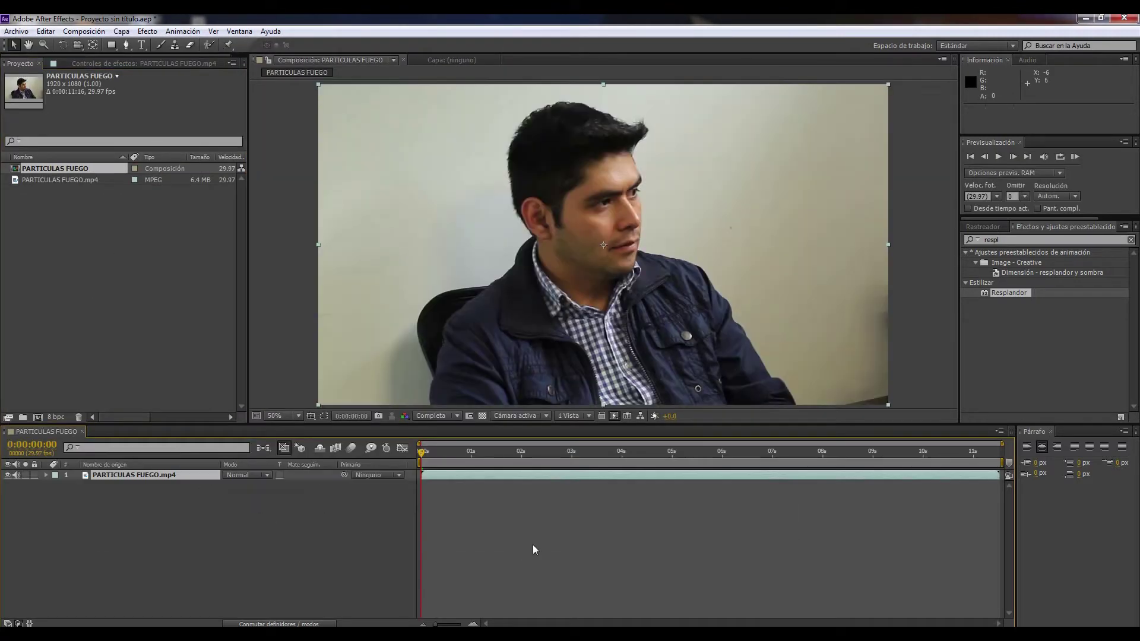
Step: Scrub the footage to 0:00:04:15 and start motion tracking on the PARTICULAS FUEGO.mp4 layer
drag(420, 457, 468, 458)
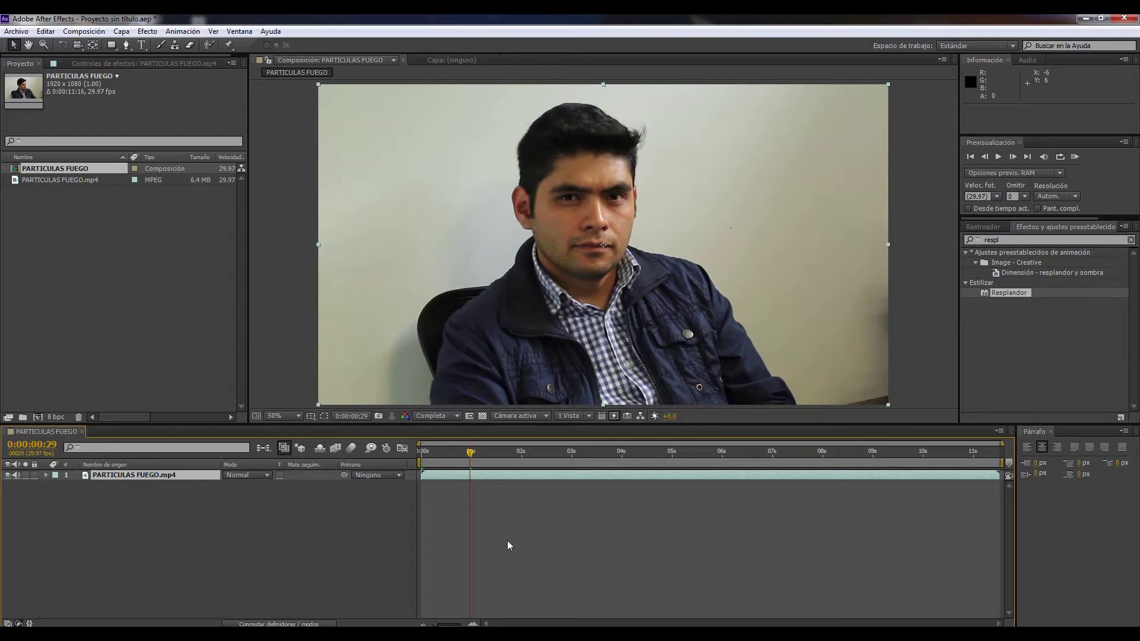
drag(470, 455, 646, 475)
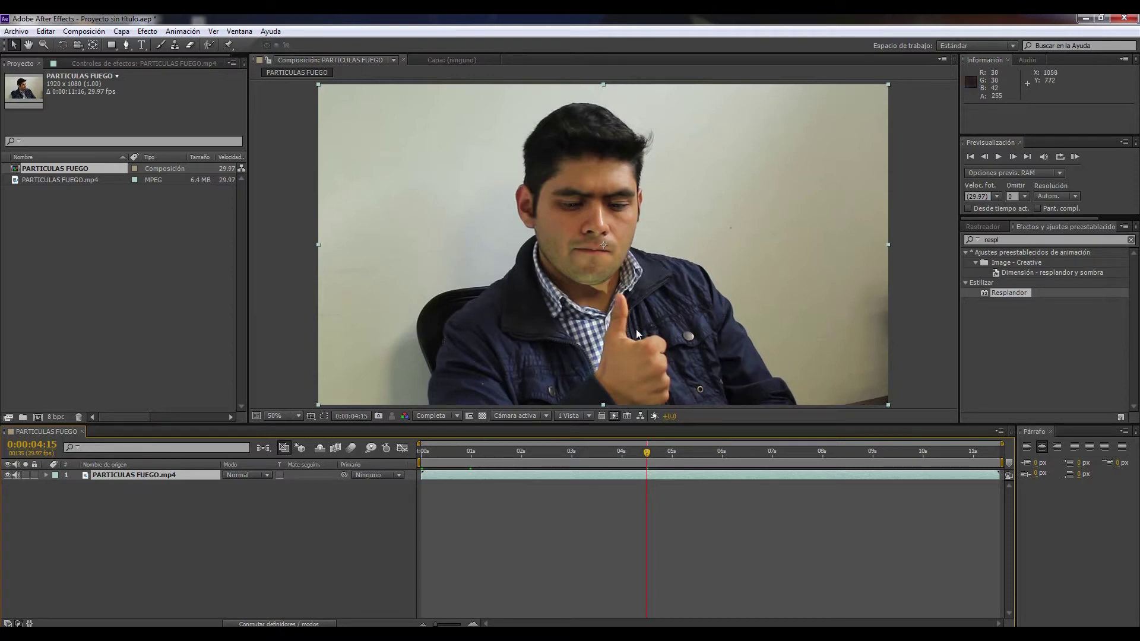
right_click(157, 476)
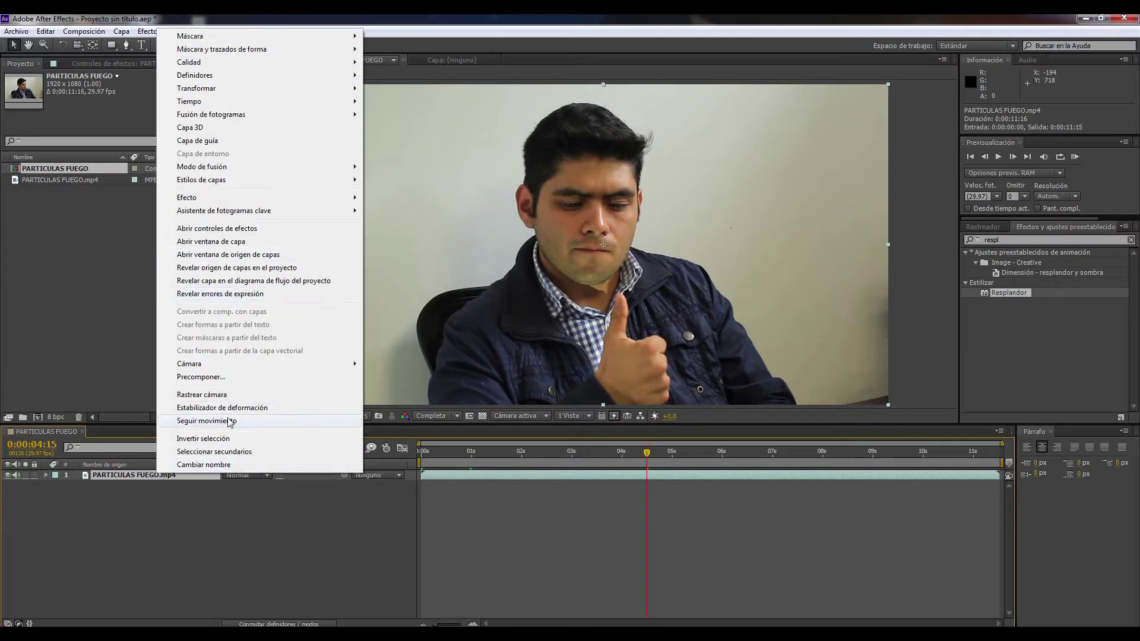
click(206, 421)
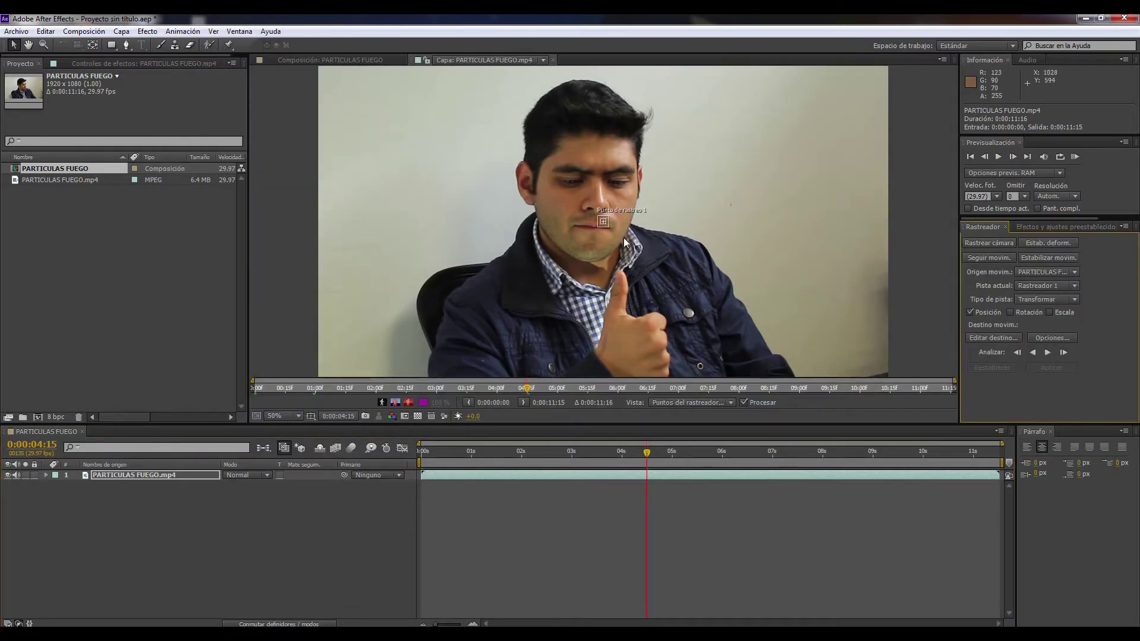
Step: Add a null object layer above the footage in the composition
click(138, 510)
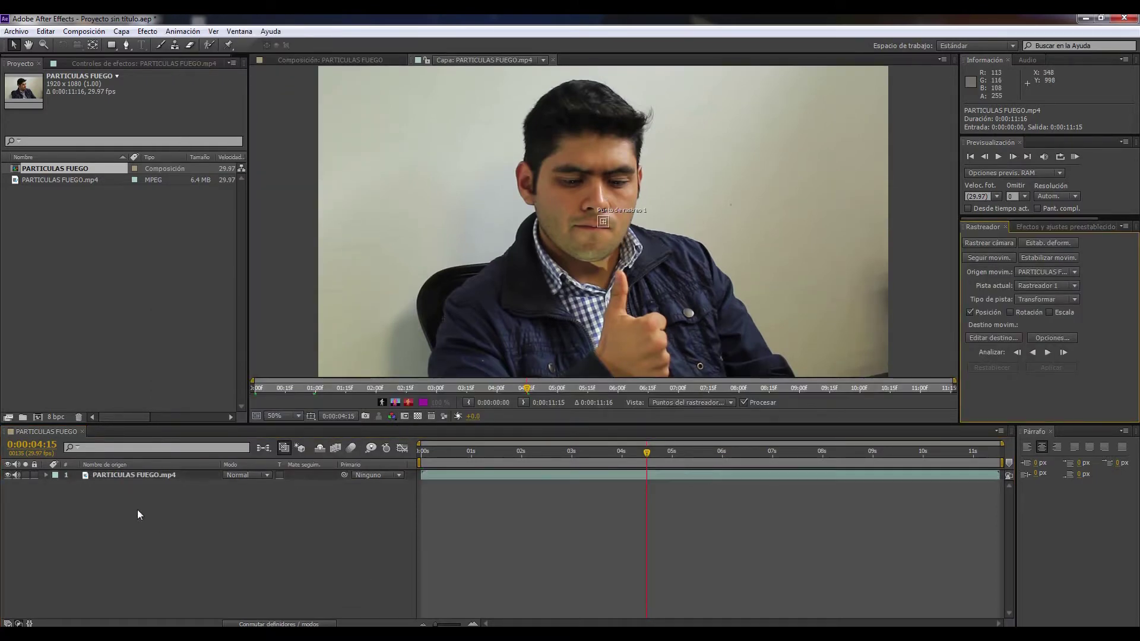
right_click(181, 514)
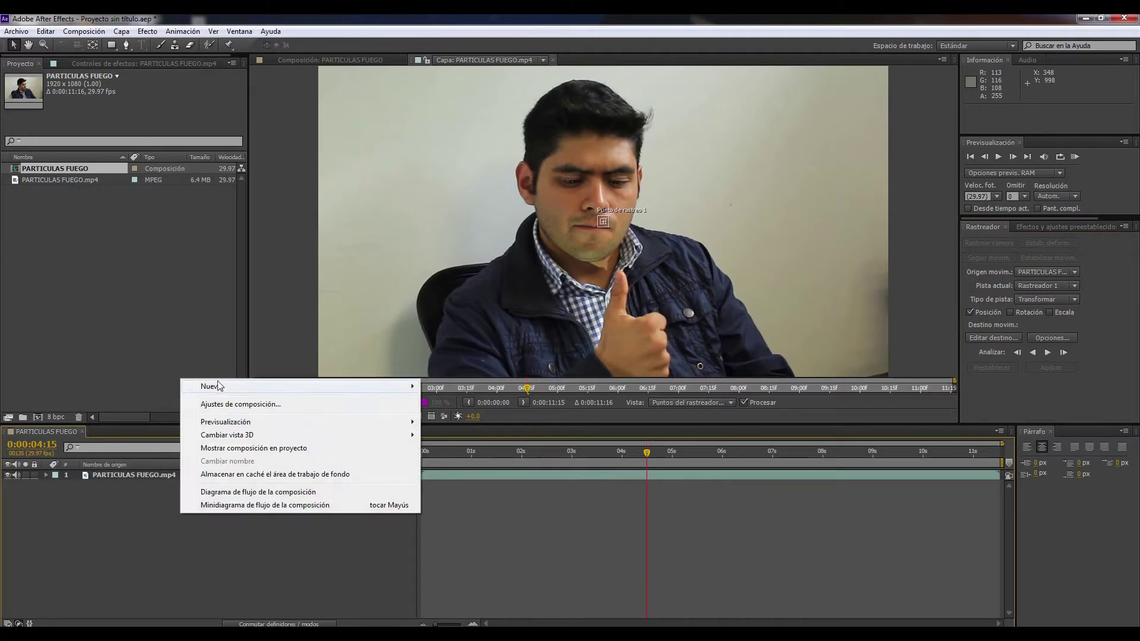
mouse_move(216, 386)
click(491, 456)
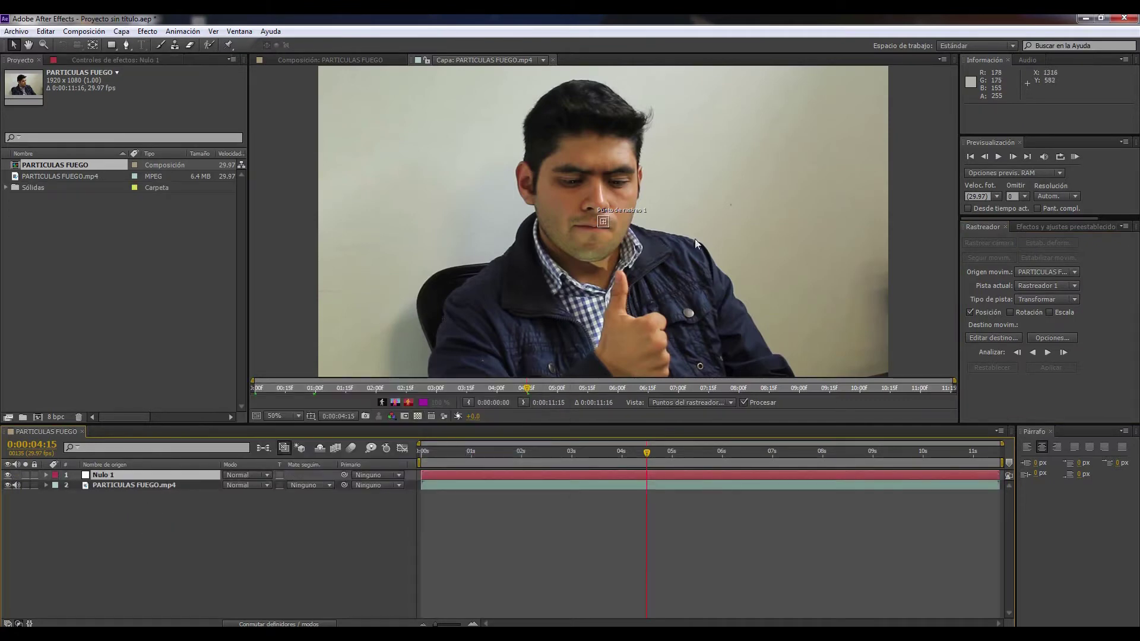
Step: Activate the footage in the layer viewer and move the playhead to 0:00:04:03
scroll(652, 276, up, 3)
click(689, 214)
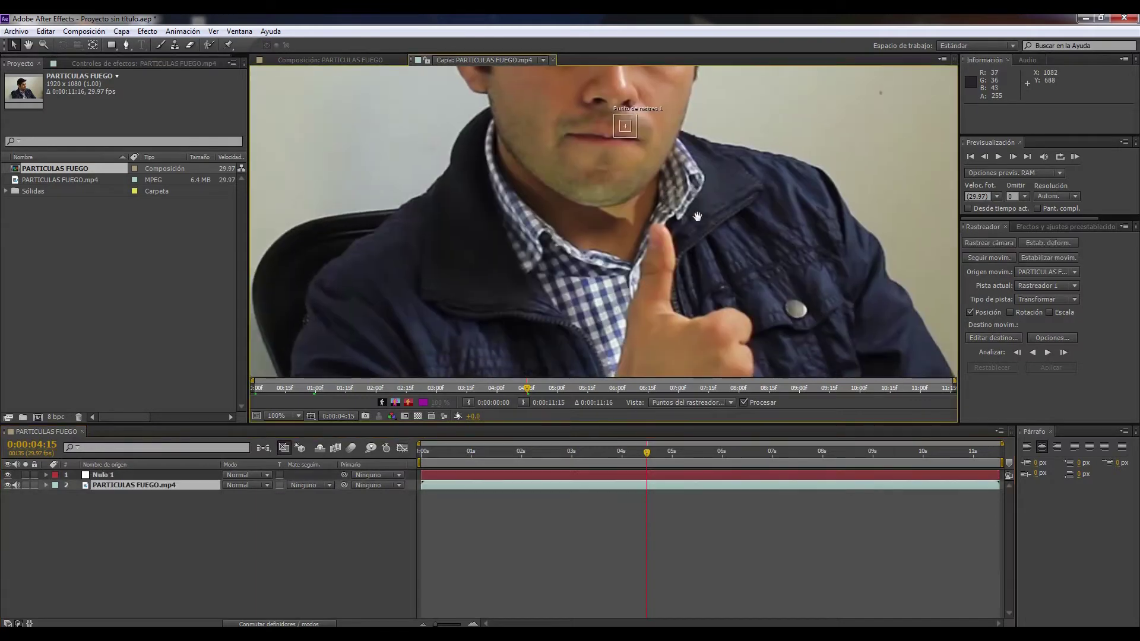
scroll(697, 220, down, 3)
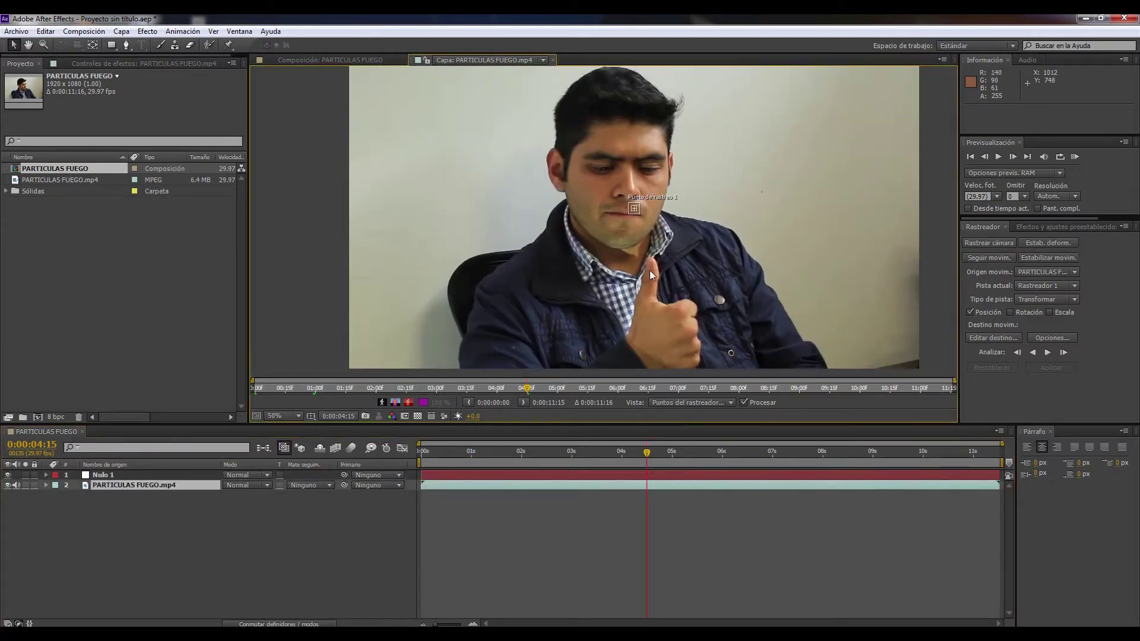
drag(566, 455, 626, 460)
scroll(616, 208, up, 4)
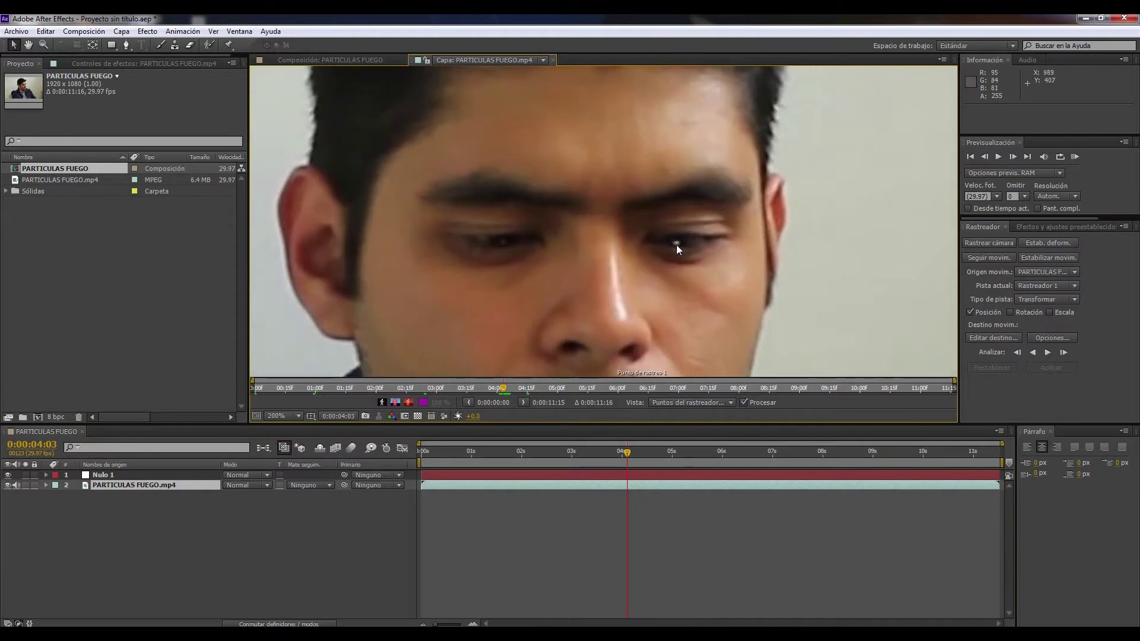
scroll(687, 272, down, 6)
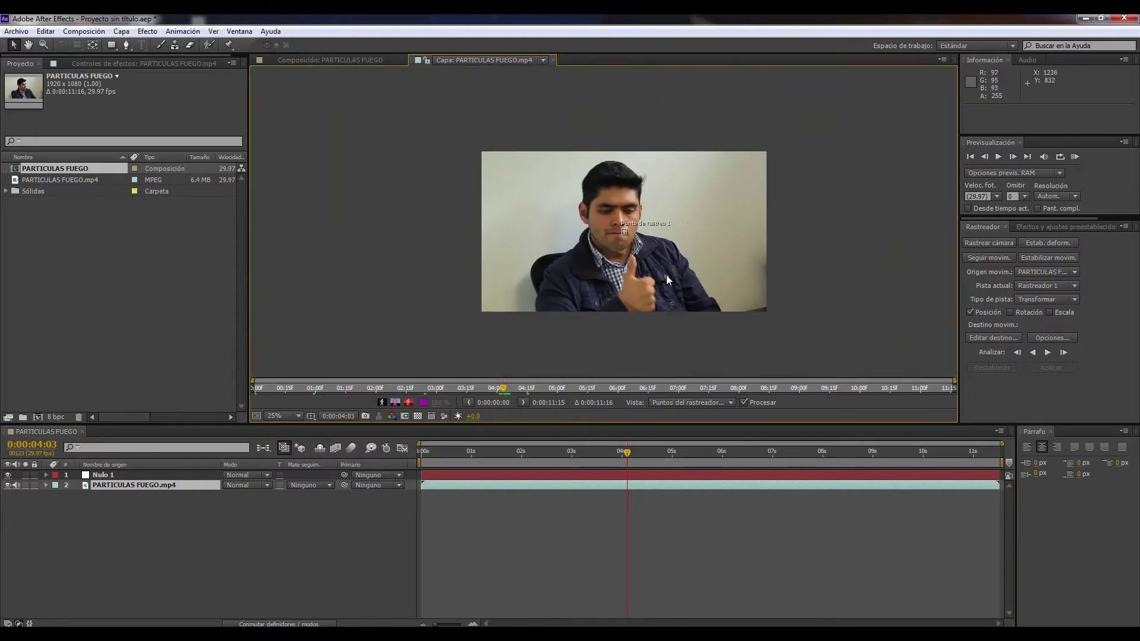
scroll(665, 282, up, 2)
drag(724, 285, 671, 261)
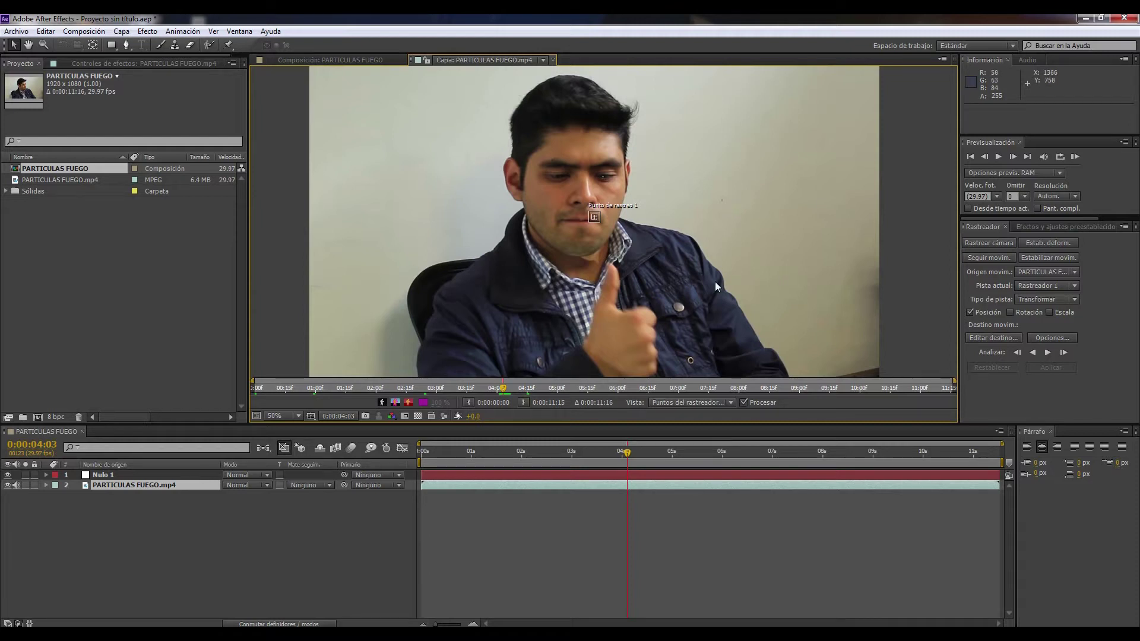
drag(714, 282, 735, 212)
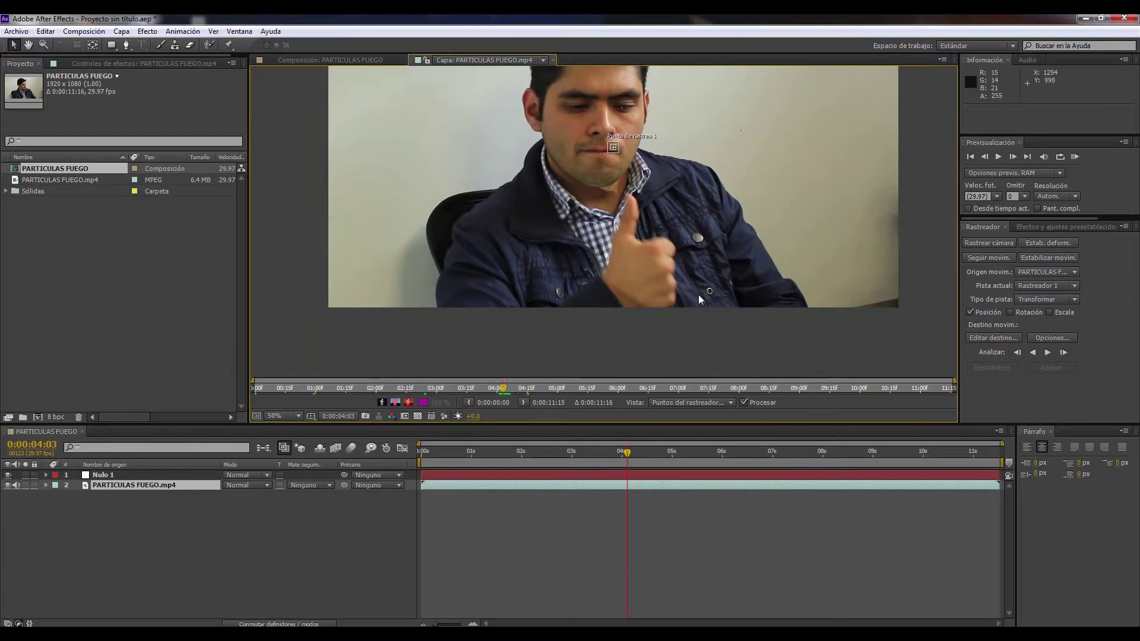
drag(698, 295, 693, 328)
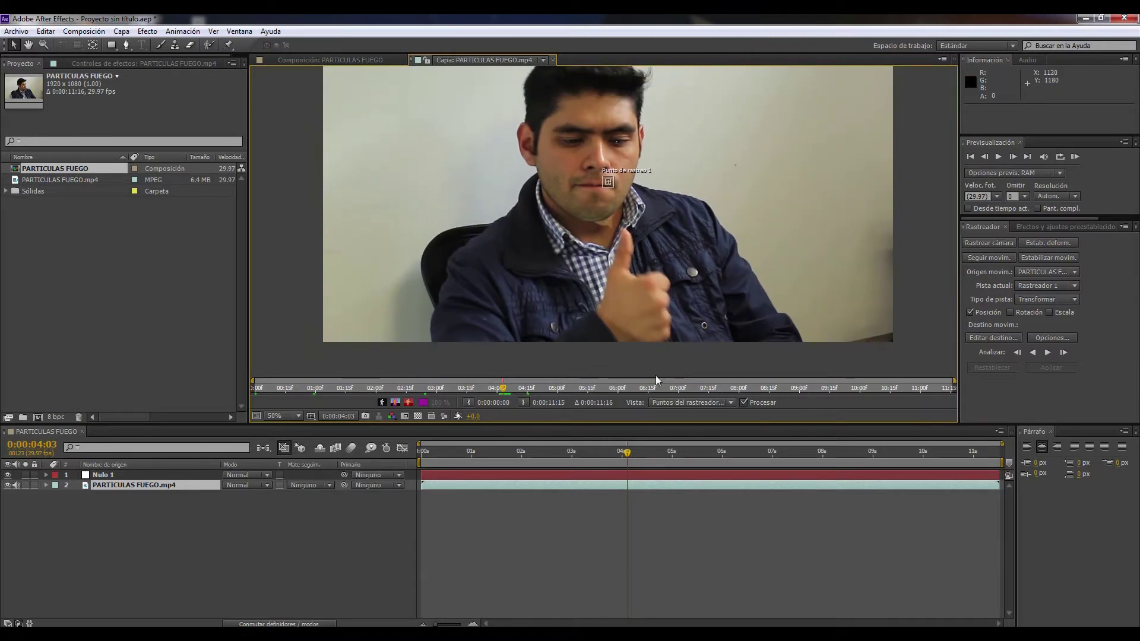
scroll(676, 321, up, 2)
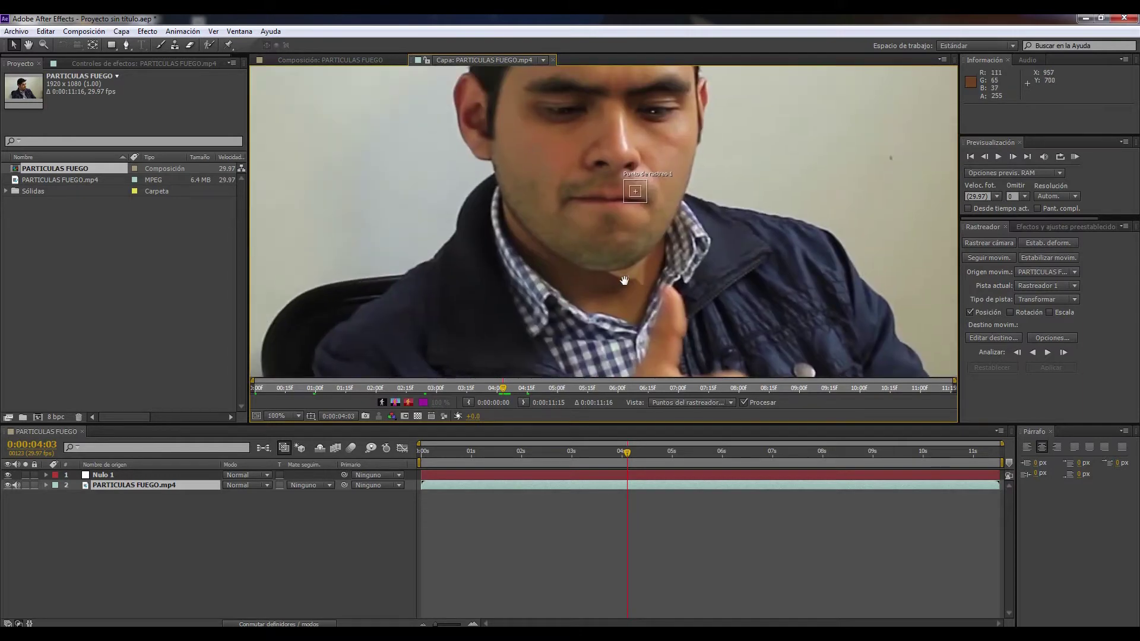
drag(654, 254, 660, 317)
drag(688, 170, 679, 130)
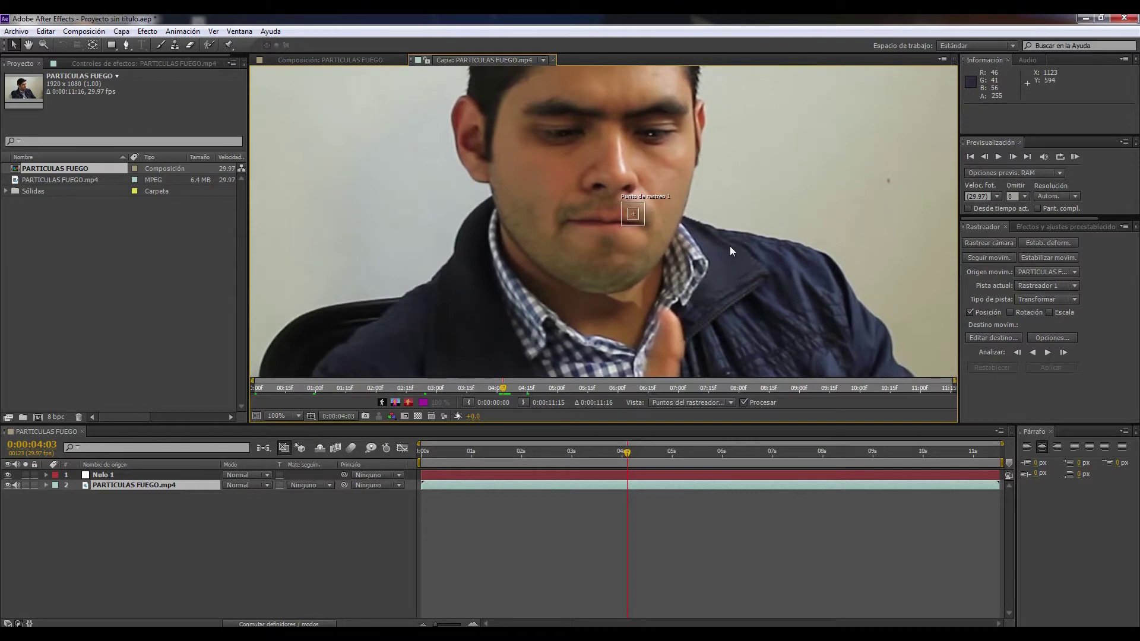
drag(683, 209, 702, 245)
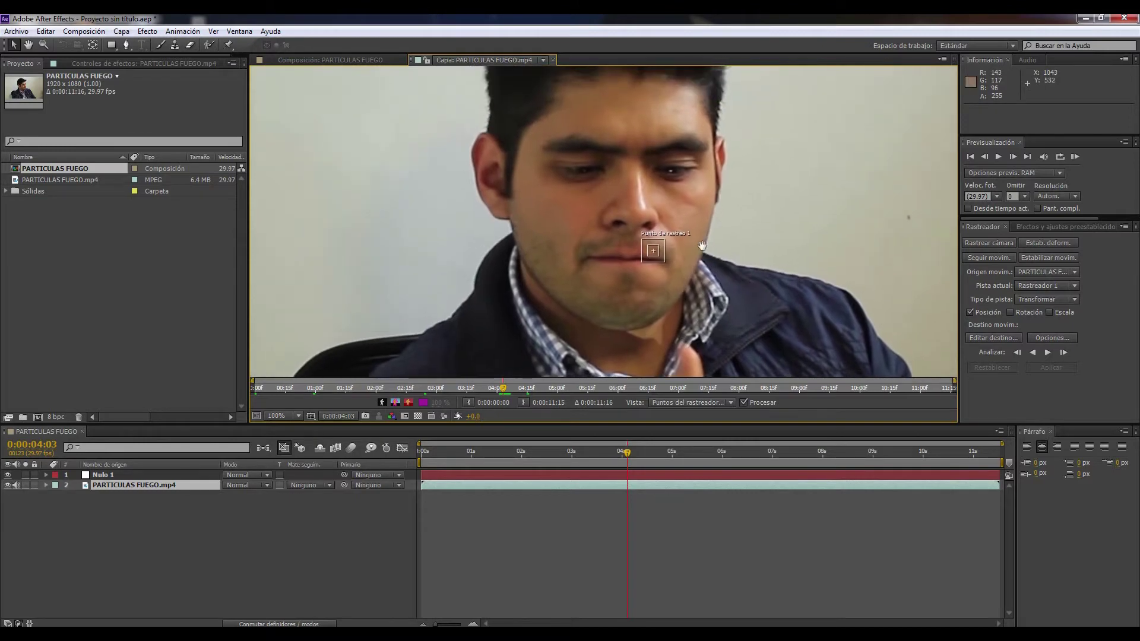
scroll(702, 245, down, 5)
key(comma)
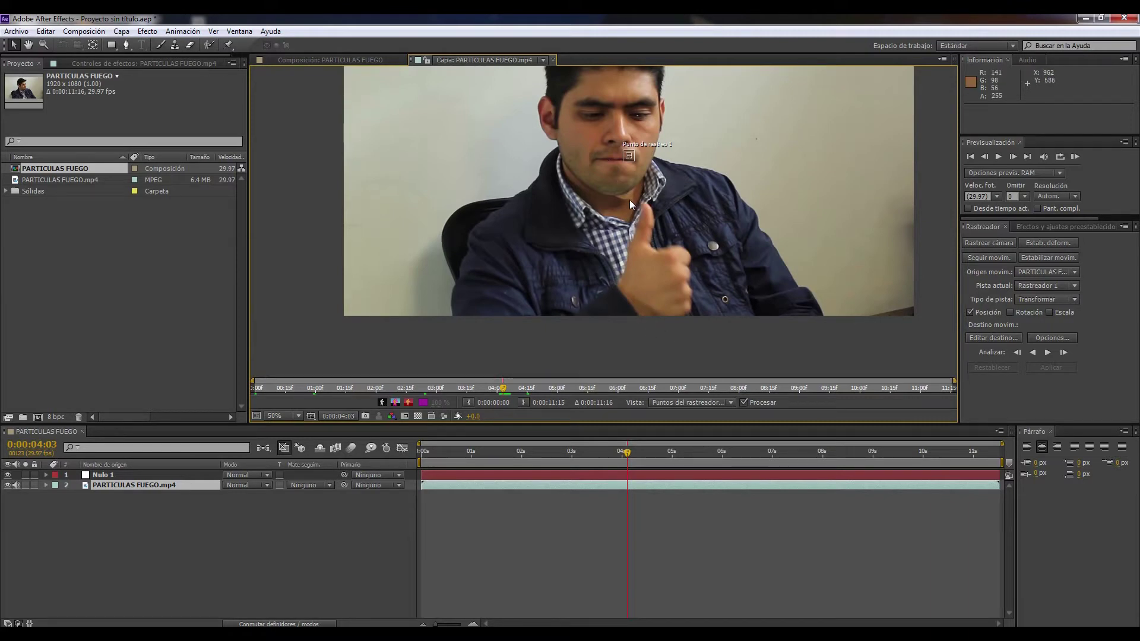
scroll(630, 199, up, 1)
drag(682, 209, 682, 266)
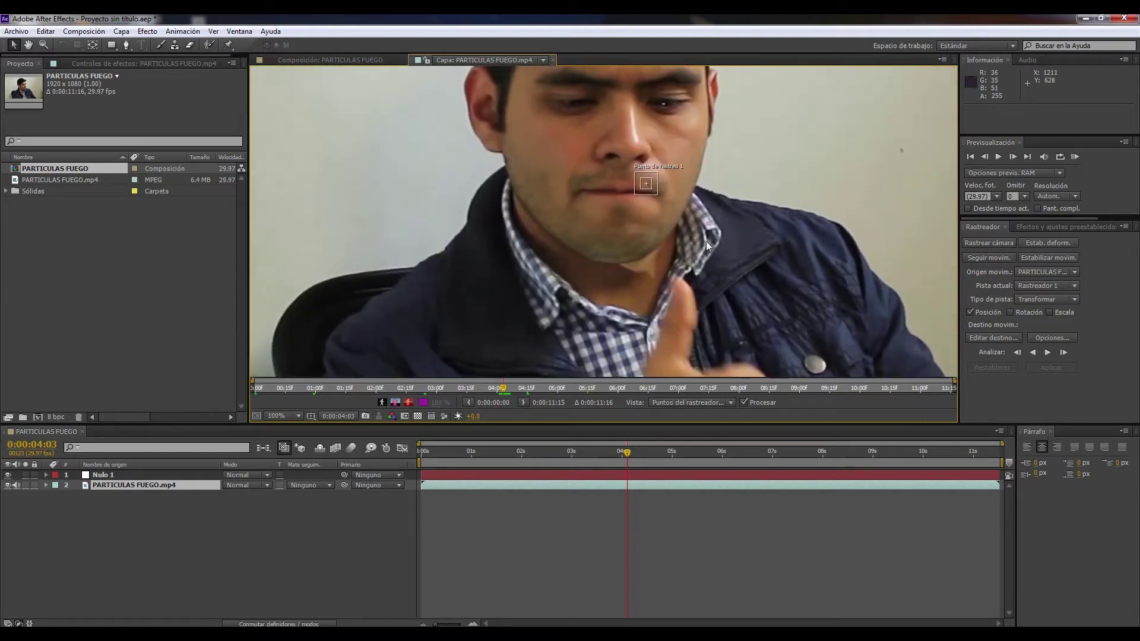
Step: Advance two frames to 0:00:04:05, place the track point on the thumb tip and set Nulo 1 as the motion target
key(Page_Down)
key(Page_Down)
scroll(736, 243, down, 1)
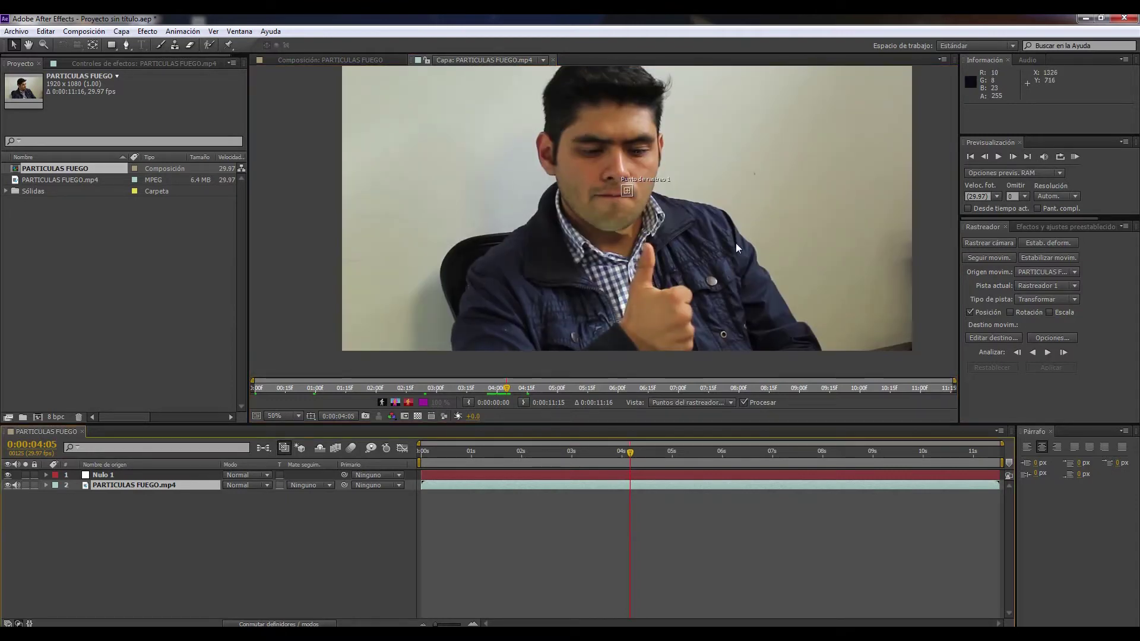
scroll(698, 213, up, 2)
drag(718, 86, 799, 307)
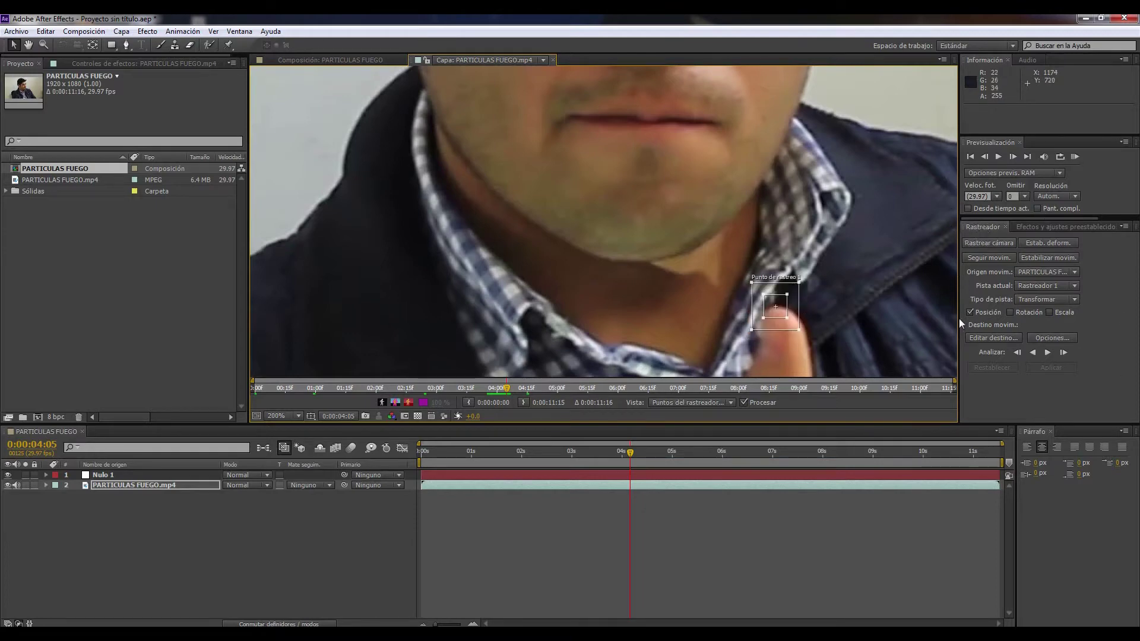
click(997, 337)
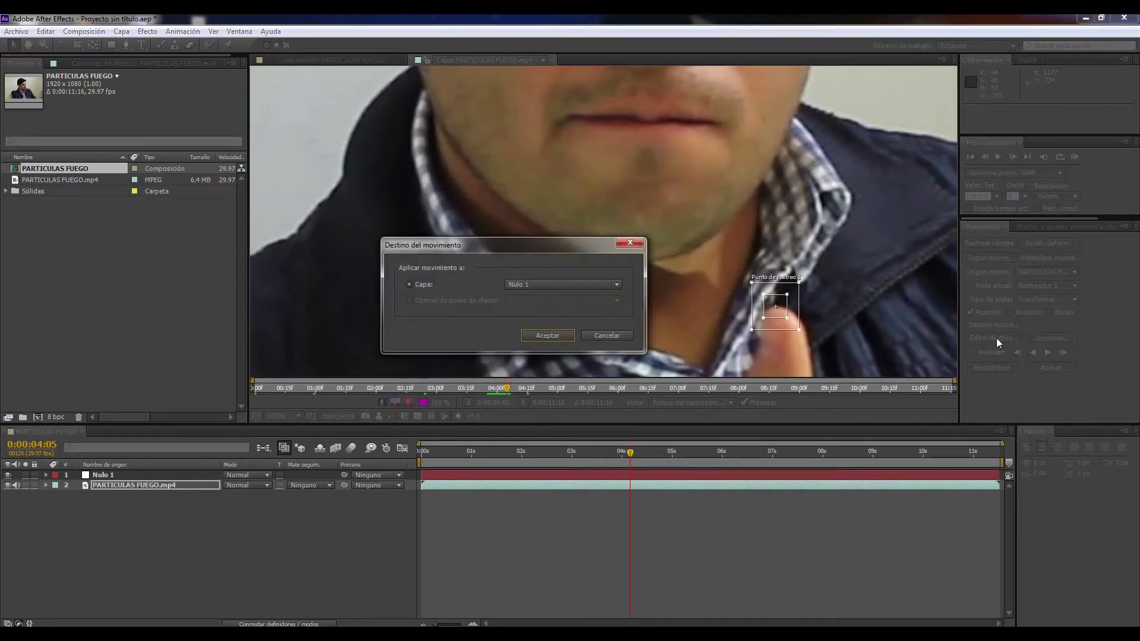
click(553, 337)
Step: Analyze the thumb track forward one frame at a time from 0:00:04:05 to 0:00:09:13
drag(815, 305, 750, 222)
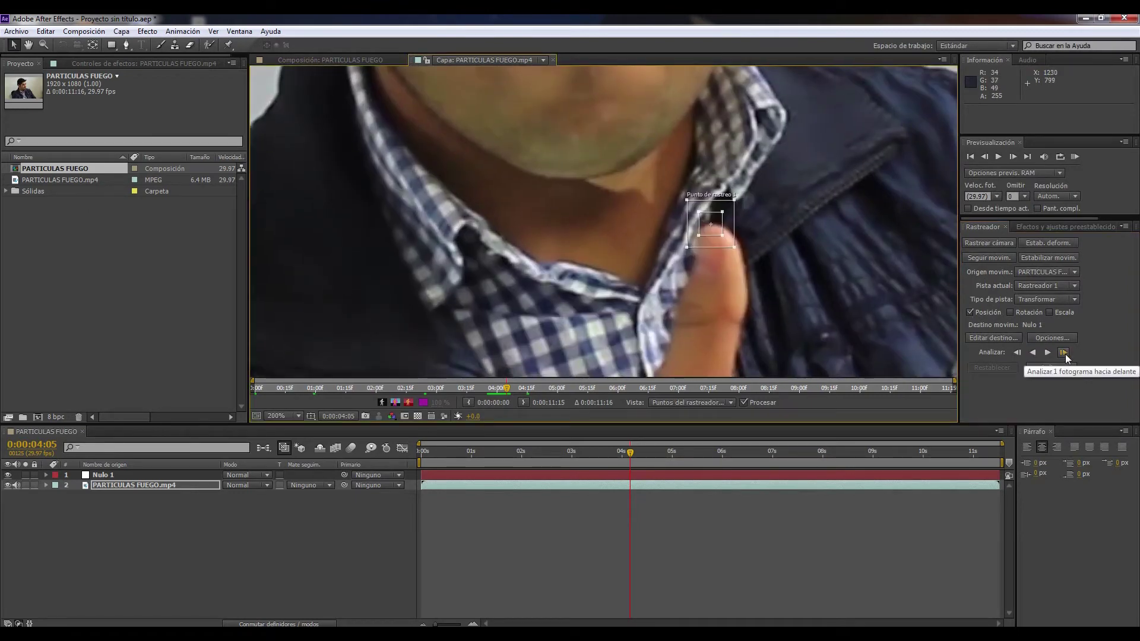
click(1063, 353)
click(1064, 353)
click(1063, 353)
click(1063, 353)
click(1064, 353)
click(1063, 353)
click(1064, 352)
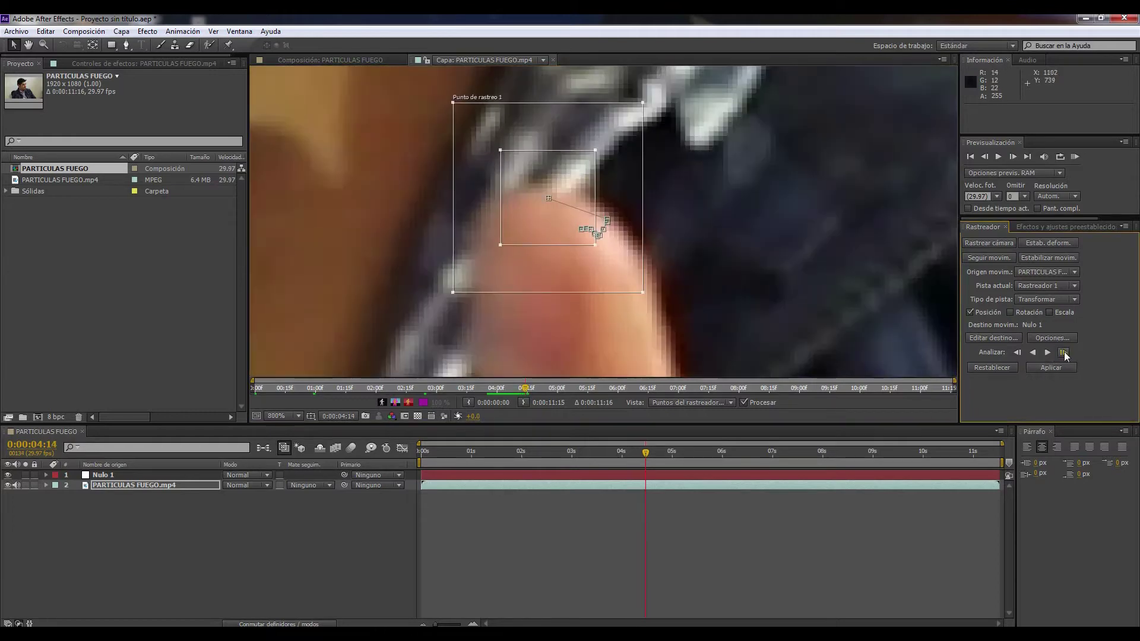
click(1063, 352)
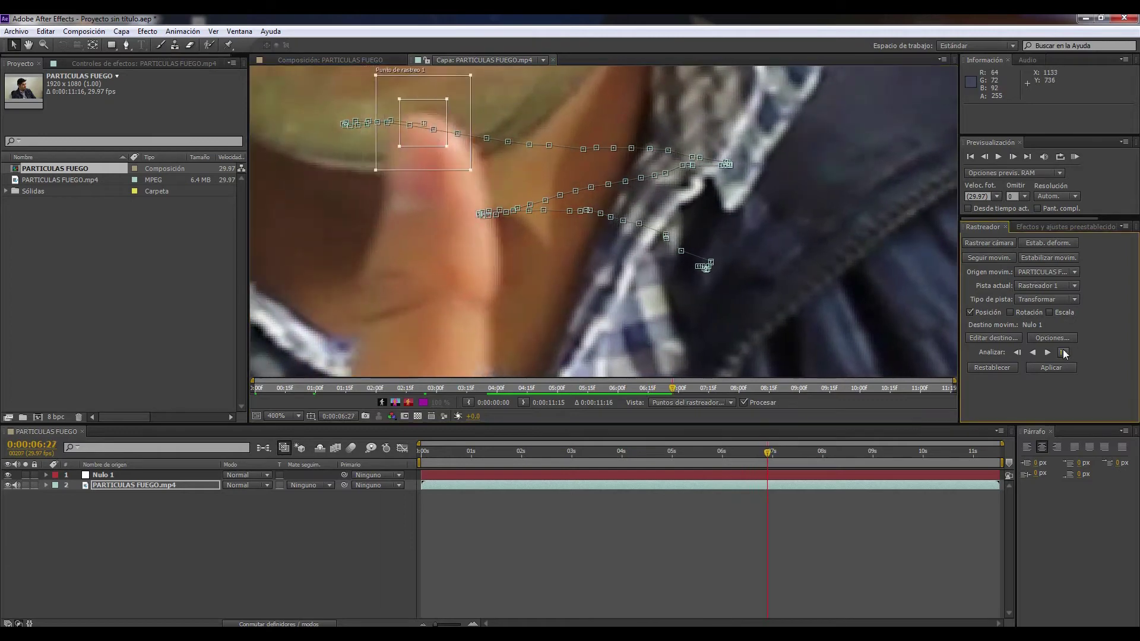
Step: Apply the tracked motion to the null in both the X and Y dimensions
key(comma)
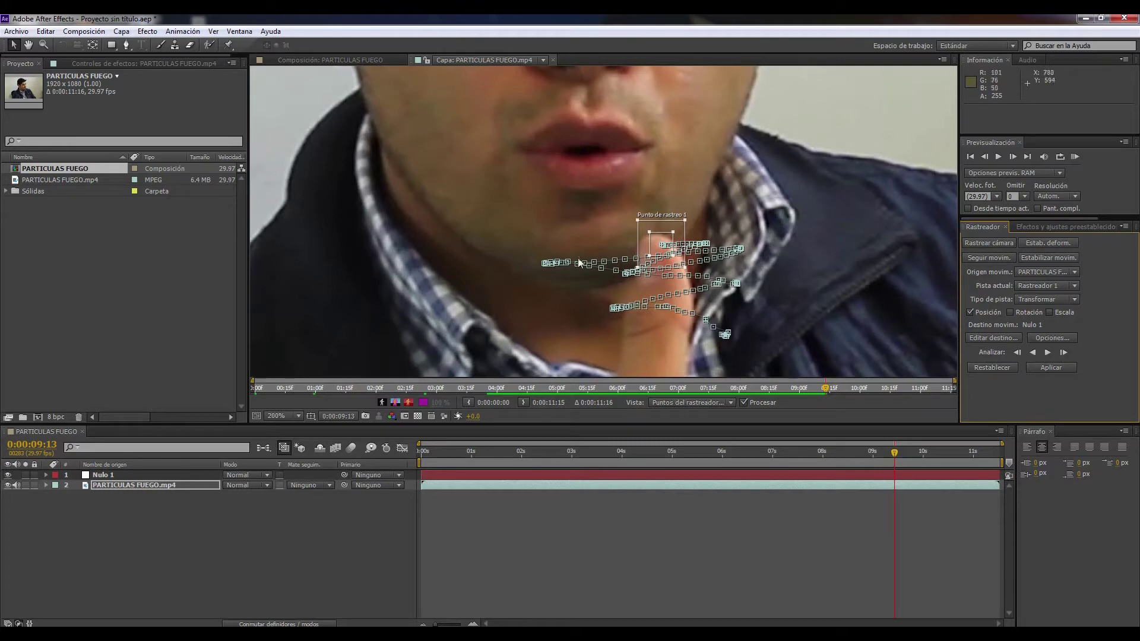
click(1051, 368)
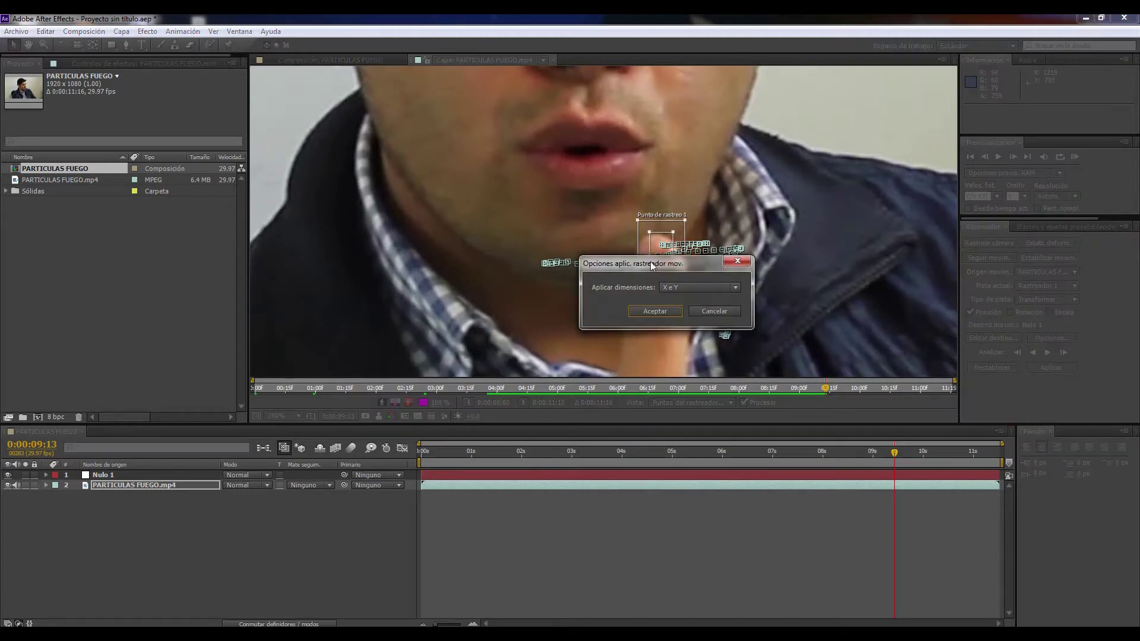
click(655, 312)
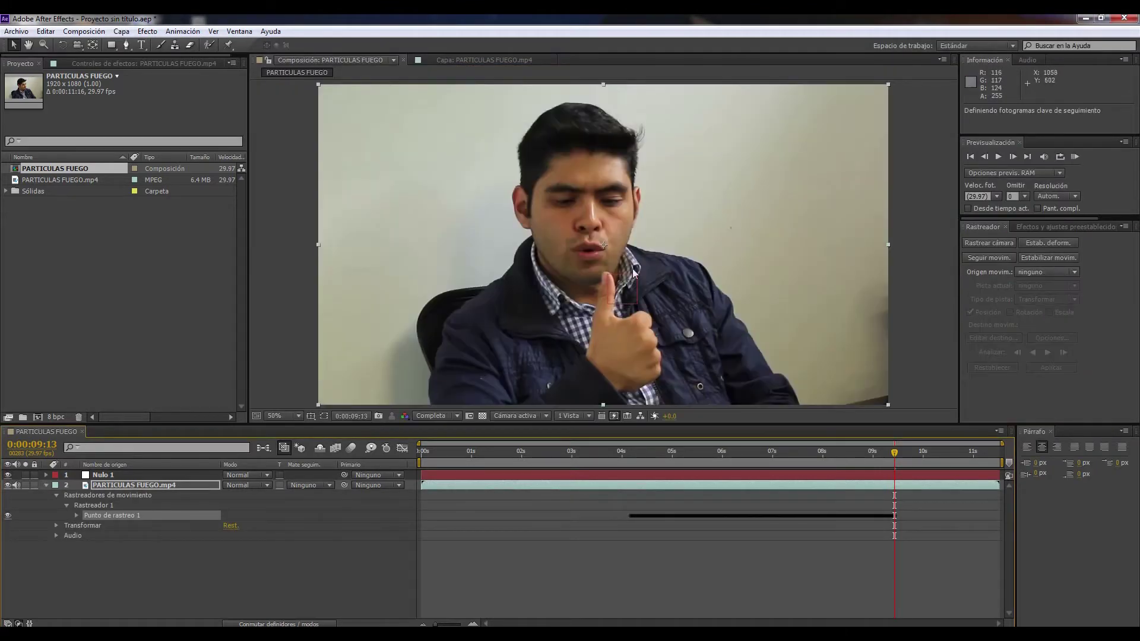
Step: Scrub from about 0:00:04:05 to 0:00:07:04 to check that the null follows the thumb
scroll(629, 278, up, 2)
click(629, 451)
drag(628, 452, 778, 453)
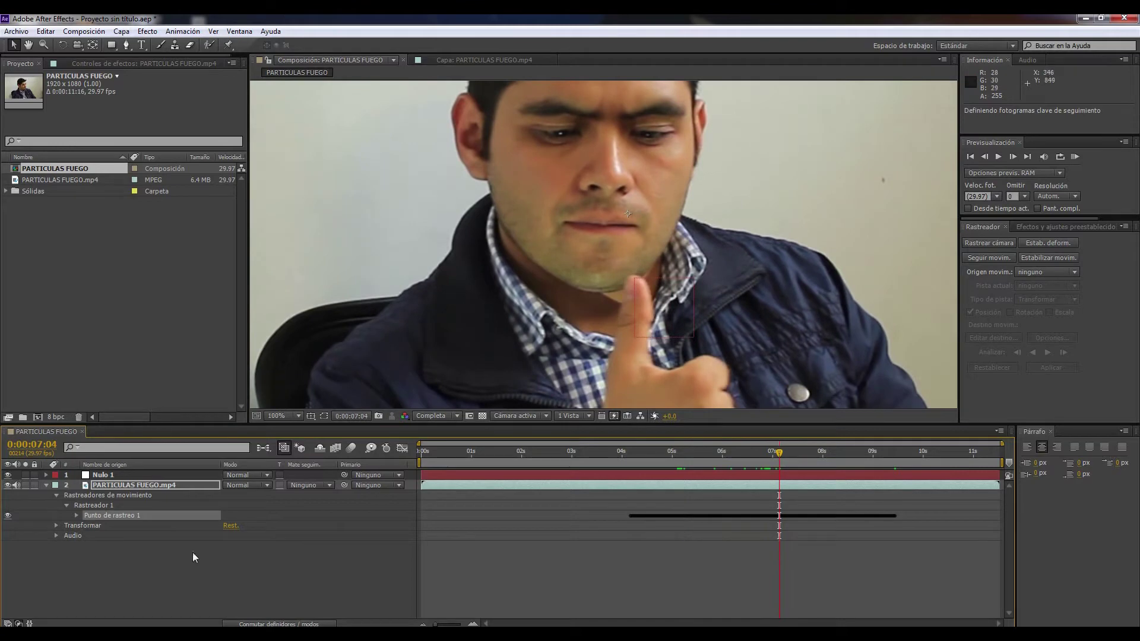
Step: Collapse the footage layer's tracker properties and leave both layers deselected
click(46, 486)
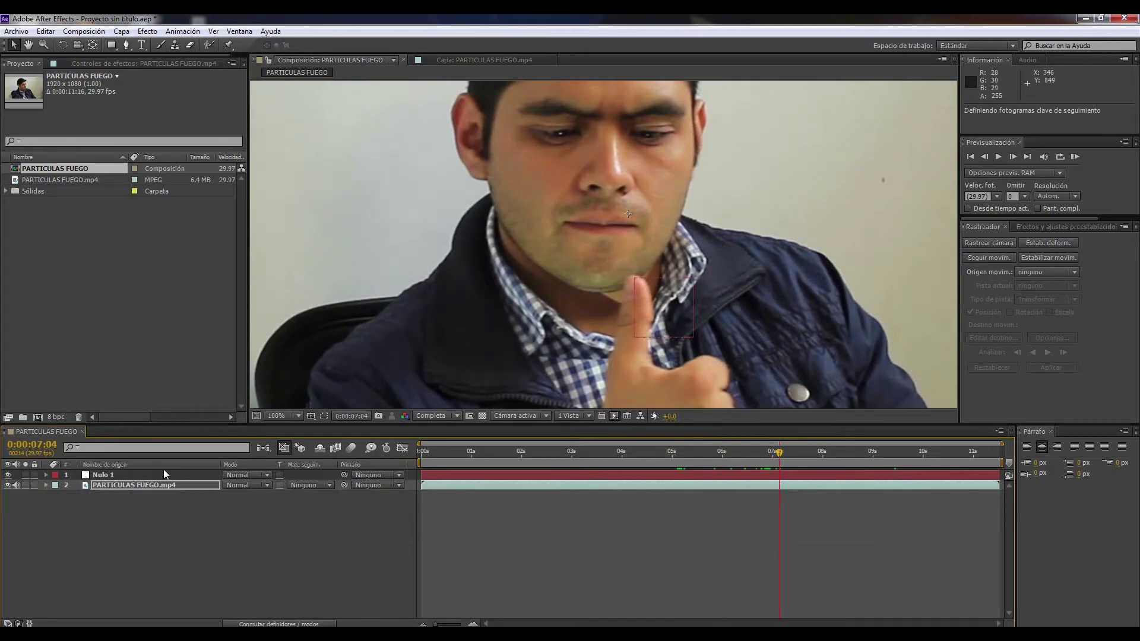
click(145, 475)
click(333, 564)
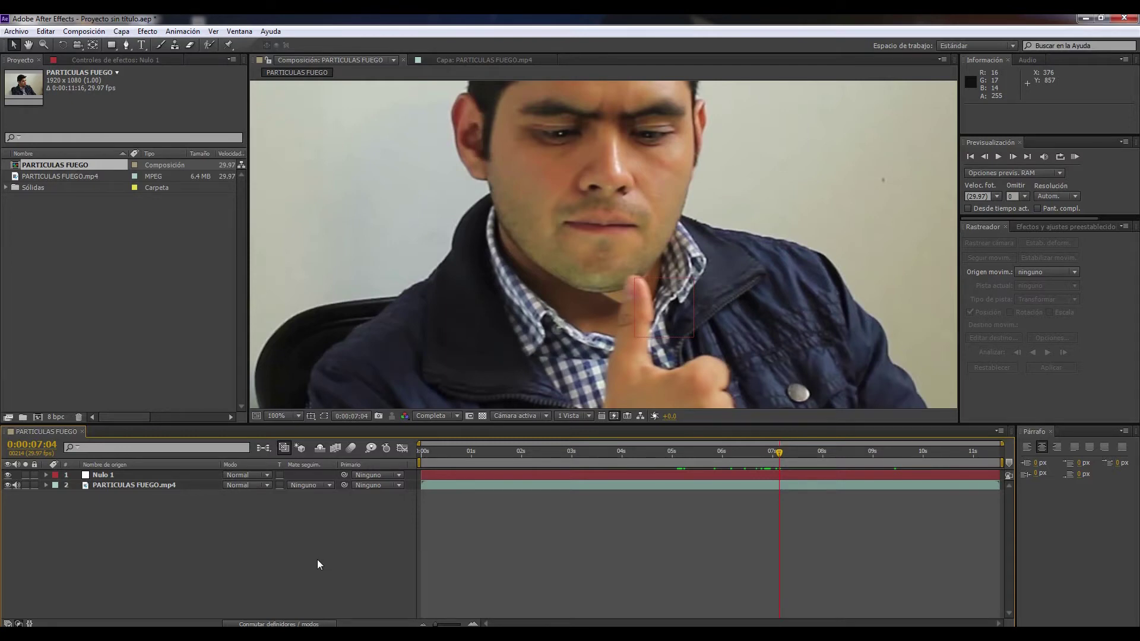
Step: Search the effects and presets for "particl" and select the CC Particle World effect
click(1024, 226)
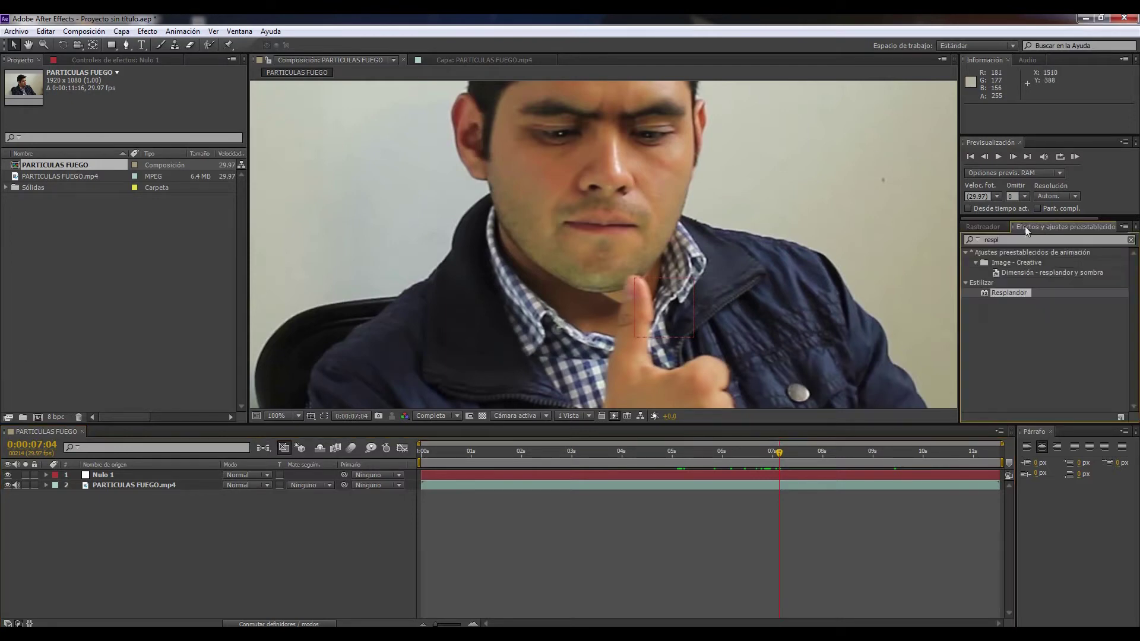
drag(1009, 240, 938, 240)
text(p)
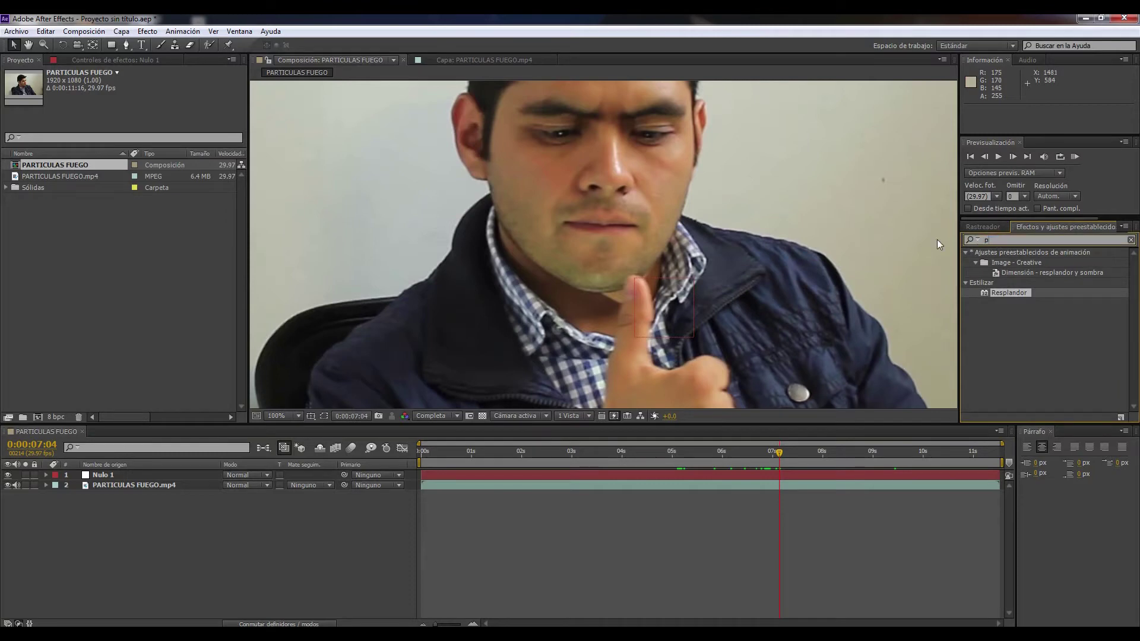
text(atticl)
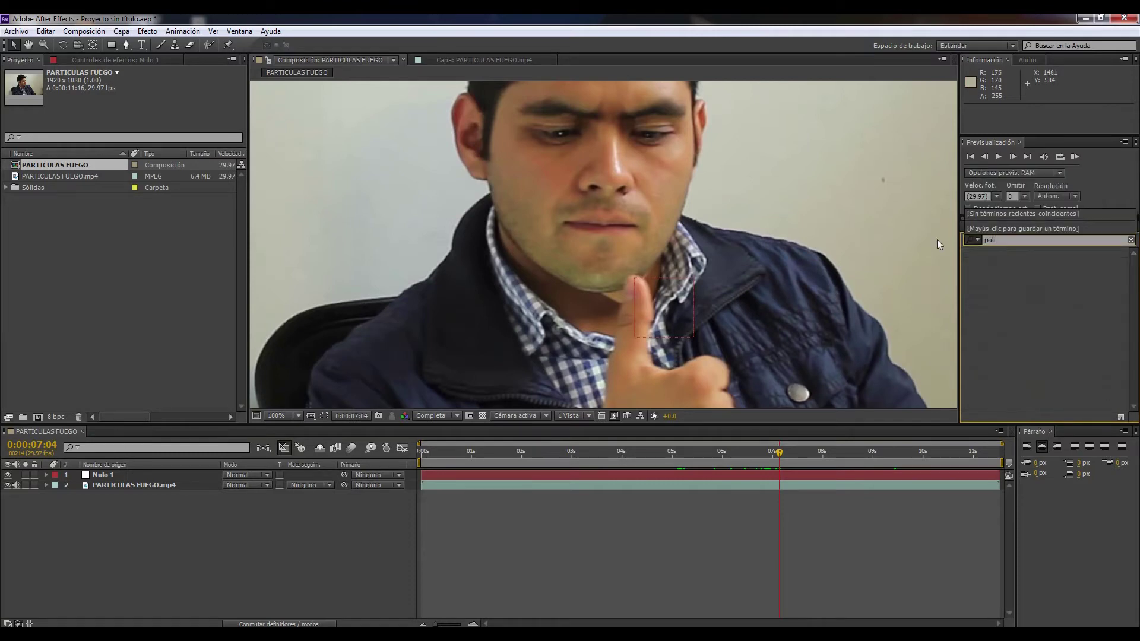
click(1016, 275)
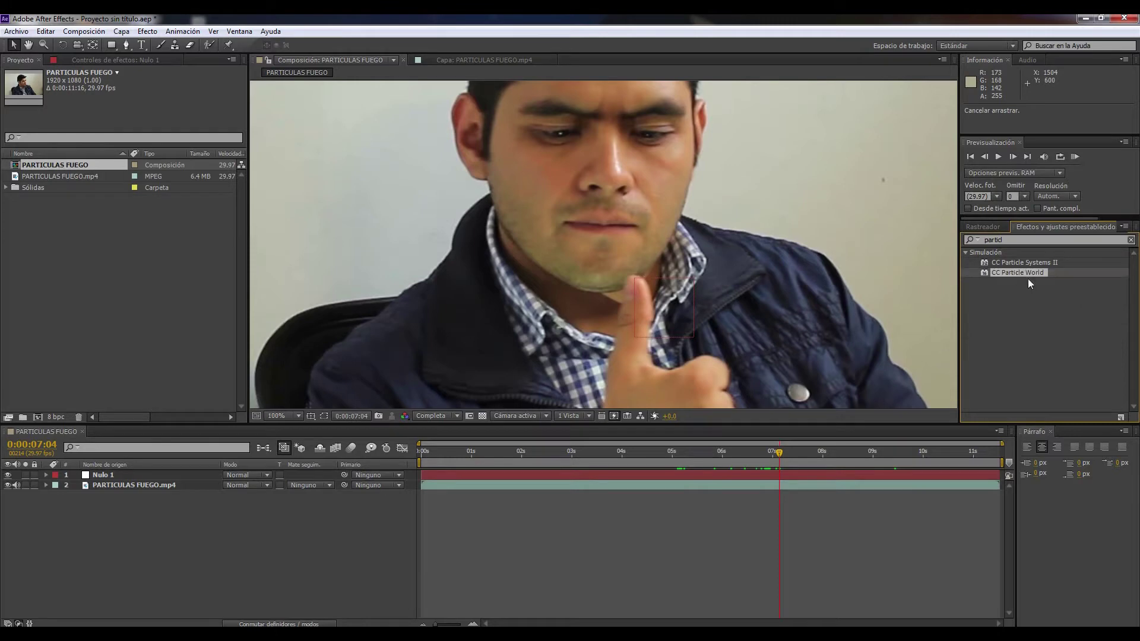
Step: Create a black 1920 x 1080 px solid named "particulas" above the null
drag(1032, 276, 634, 508)
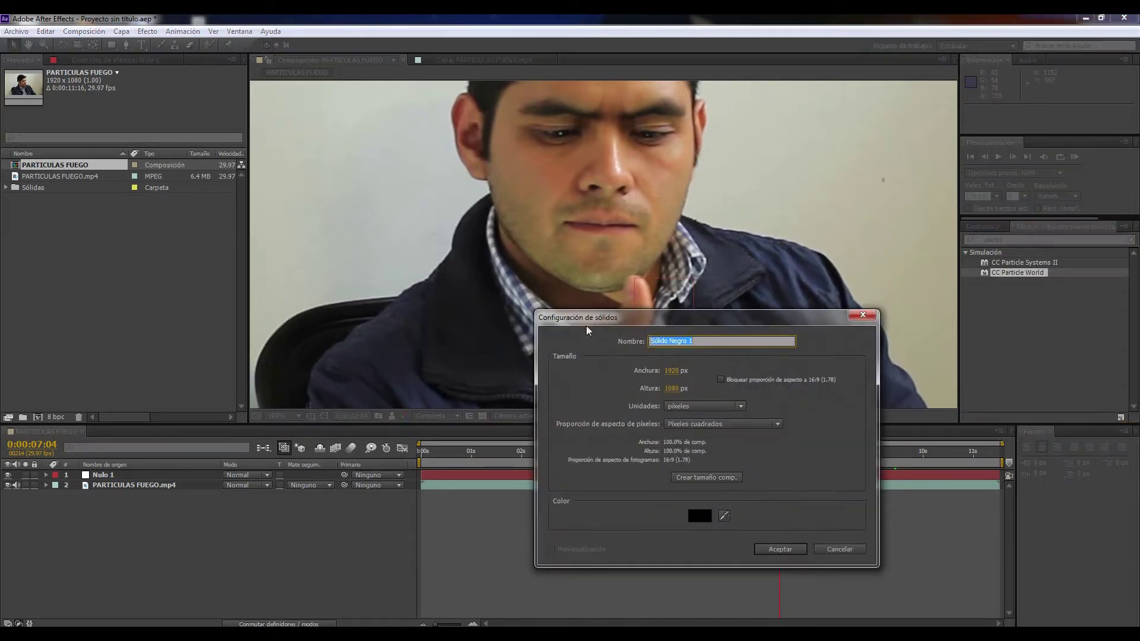
drag(604, 319, 516, 222)
text(parti)
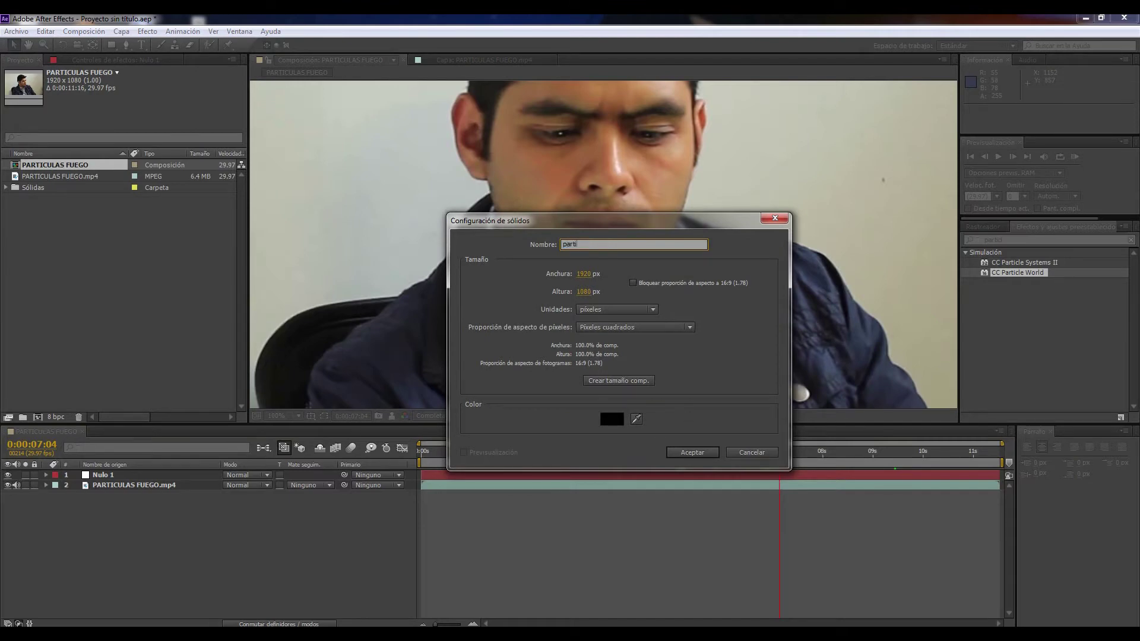
text(culas)
click(695, 451)
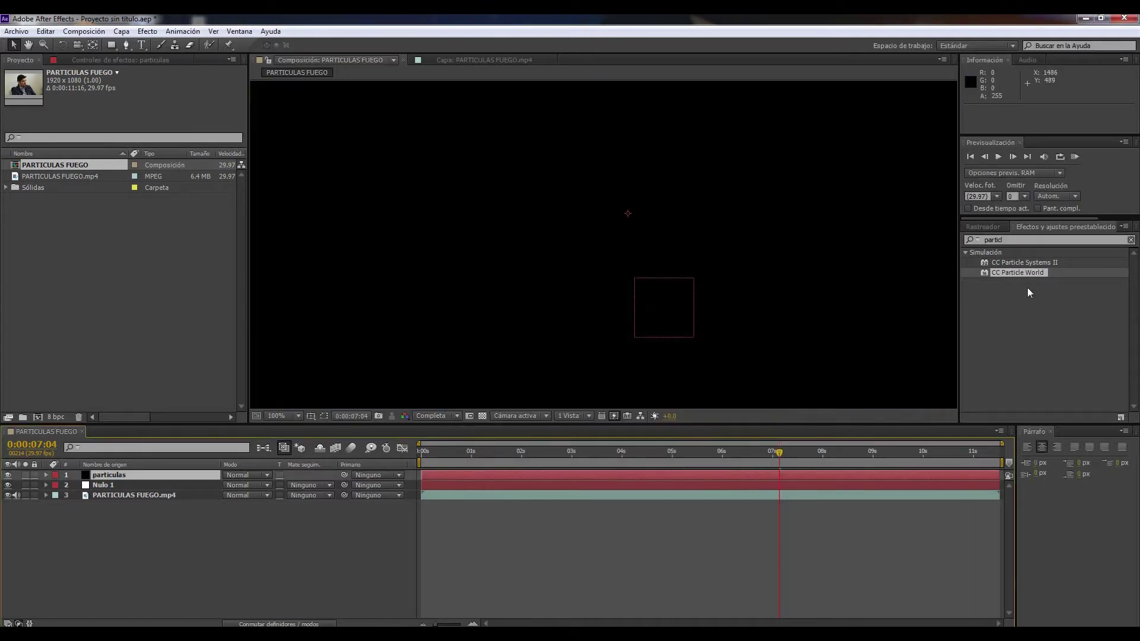
Step: Apply CC Particle World to the particulas layer and scrub from the start to 0:00:02:20 to preview the particles
drag(1023, 275, 182, 478)
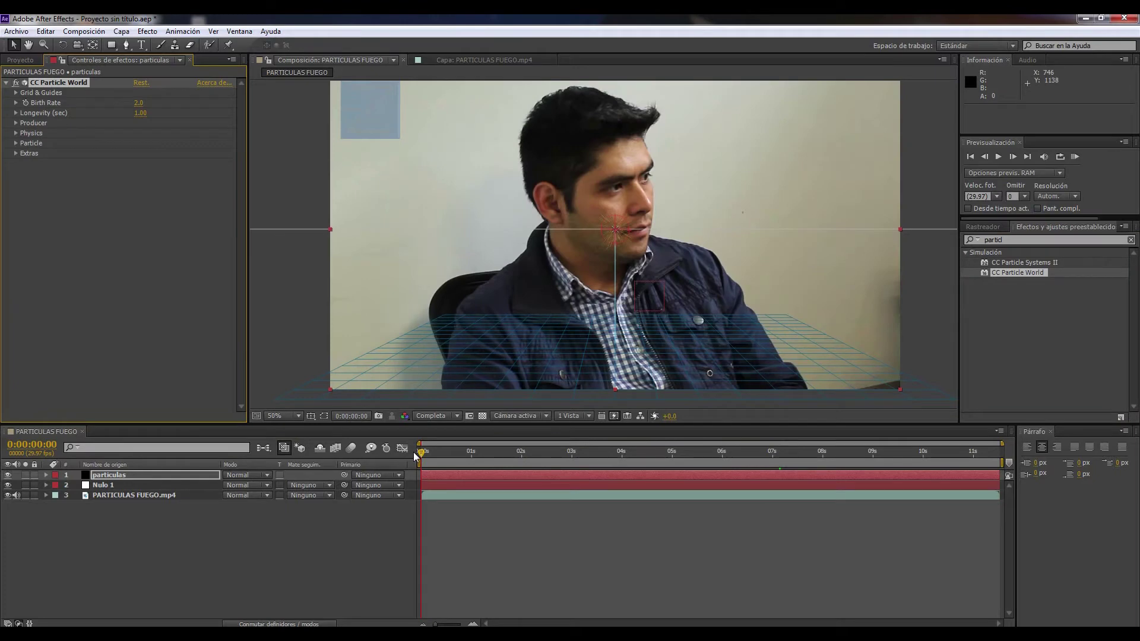
click(415, 454)
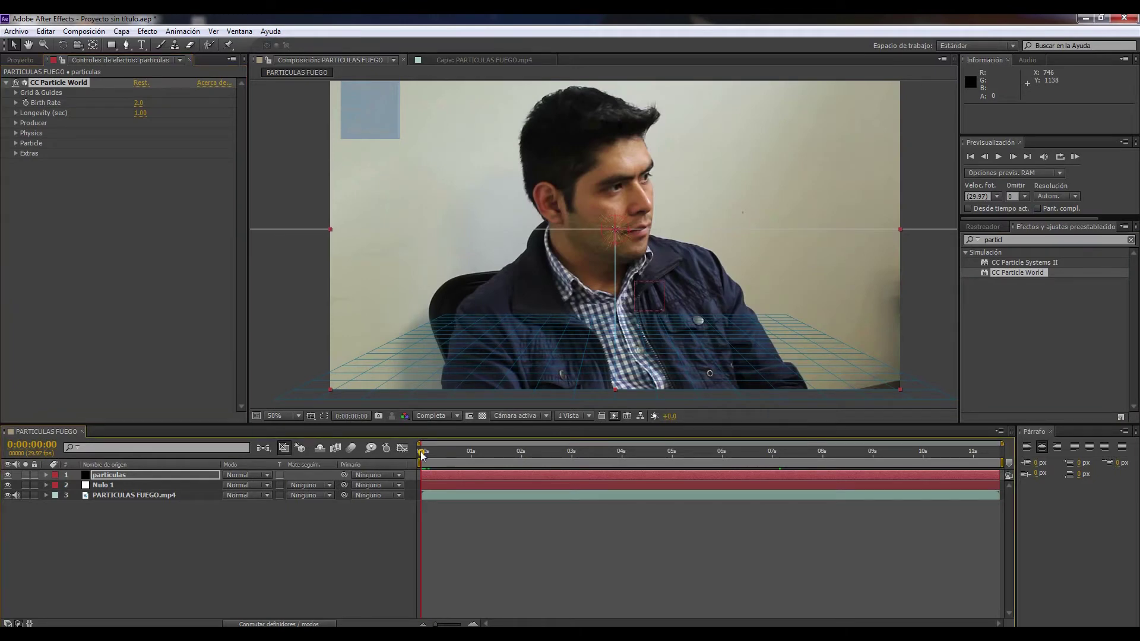
drag(421, 455, 426, 458)
click(435, 475)
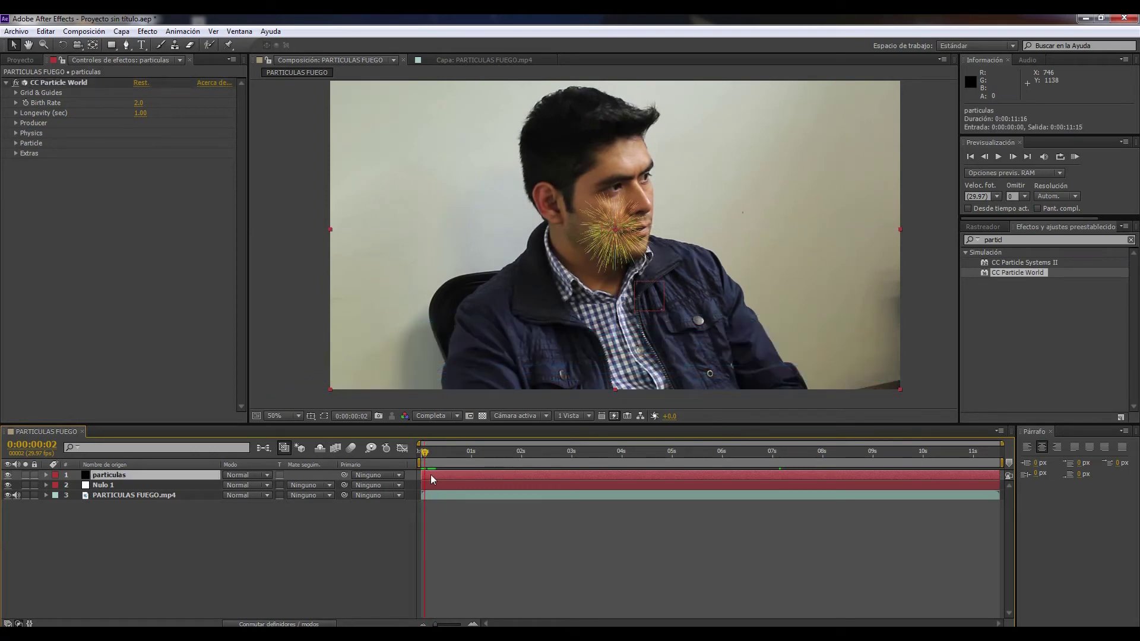
drag(425, 456, 554, 456)
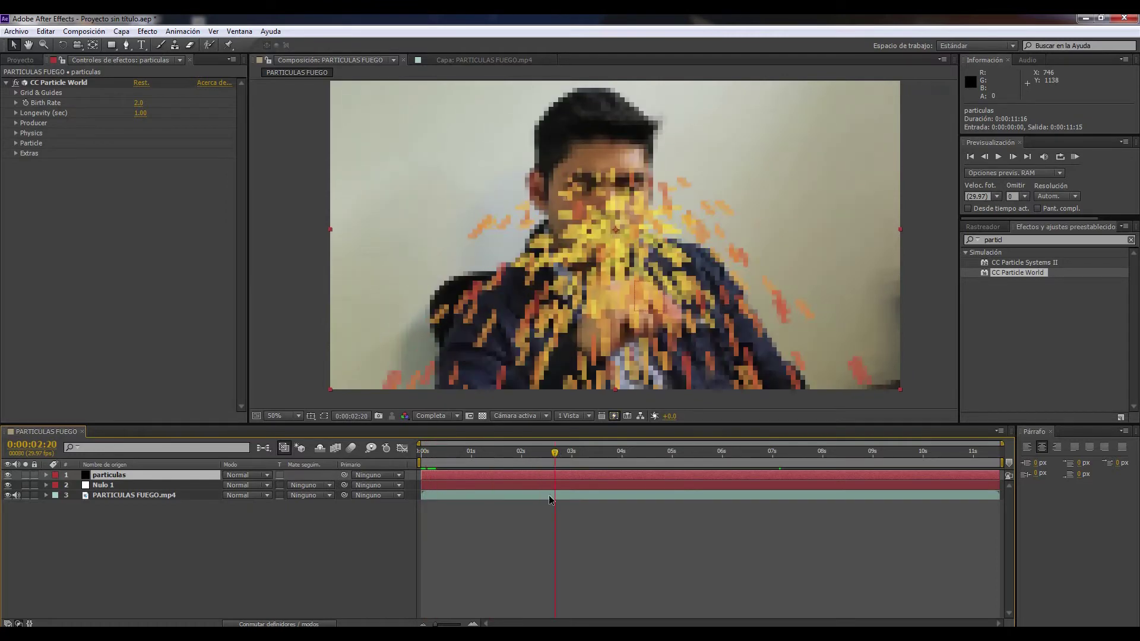
Step: Reveal the null's position keyframes and shift the particulas layer to start where they begin, at about 0:00:04:03
click(558, 485)
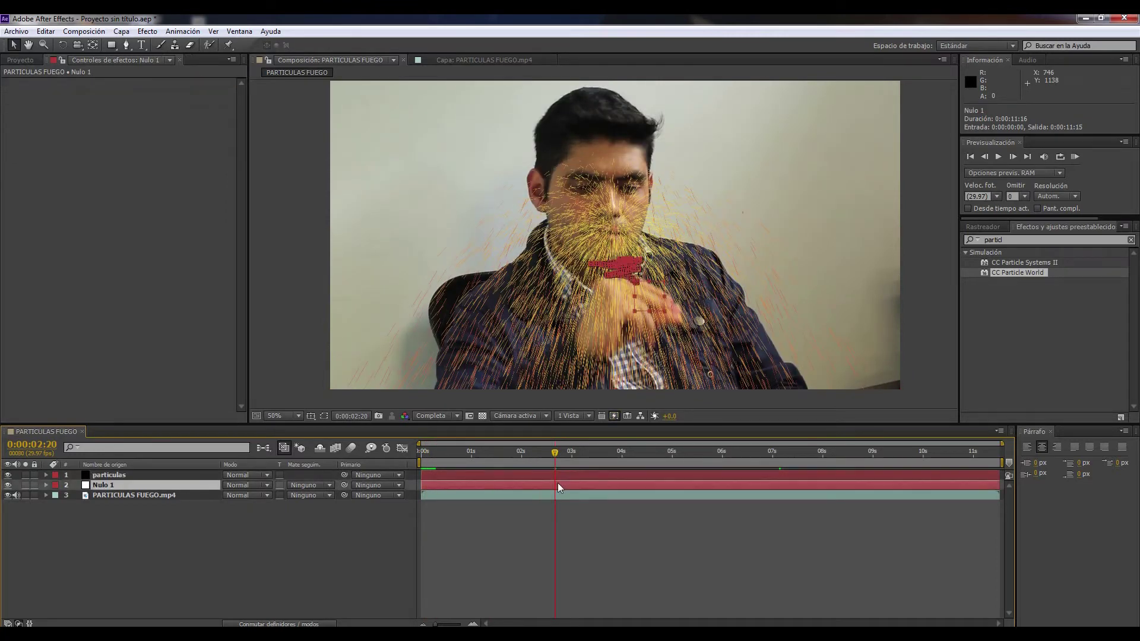
key(p)
click(630, 455)
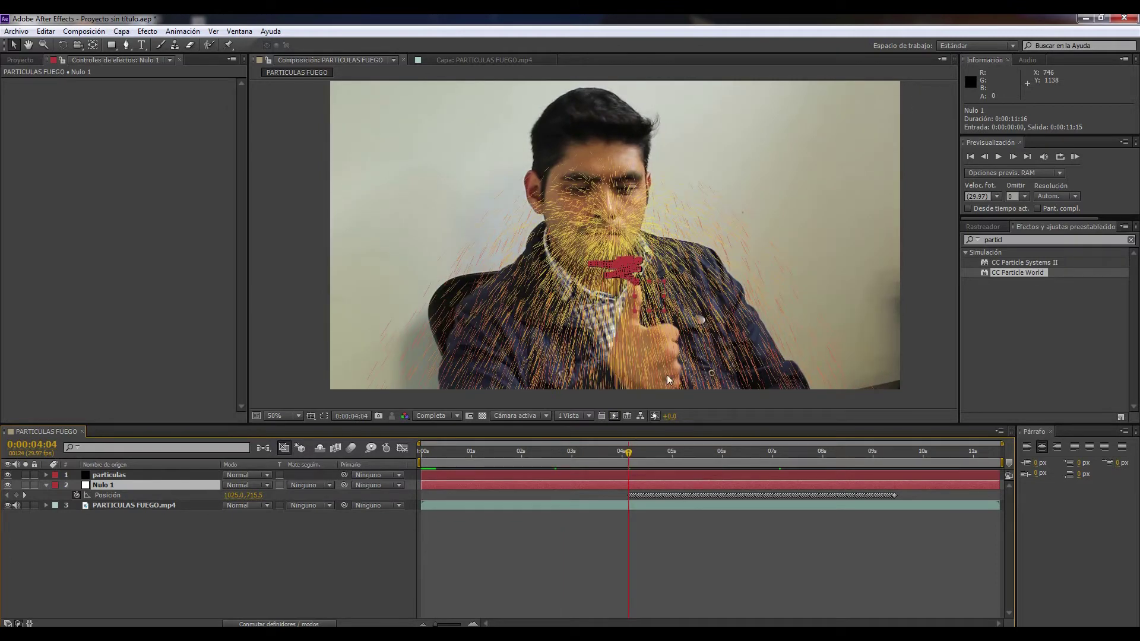
click(484, 476)
drag(458, 481, 662, 480)
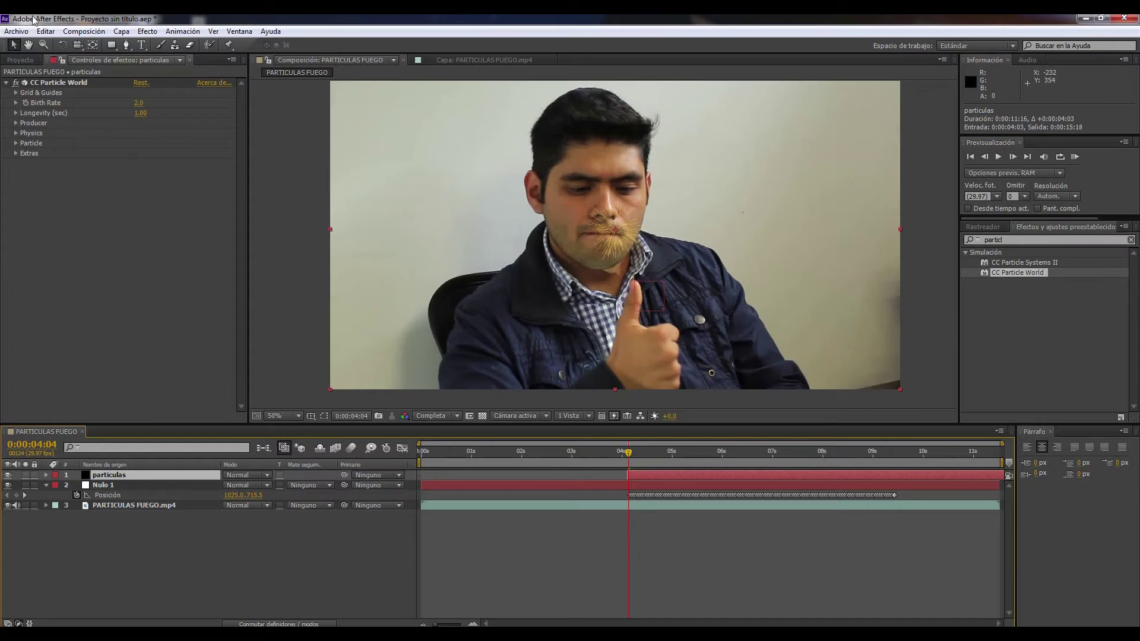
Step: Move the CC Particle World producer point from the mouth to the tip of the thumb at 0:00:04:04
click(53, 82)
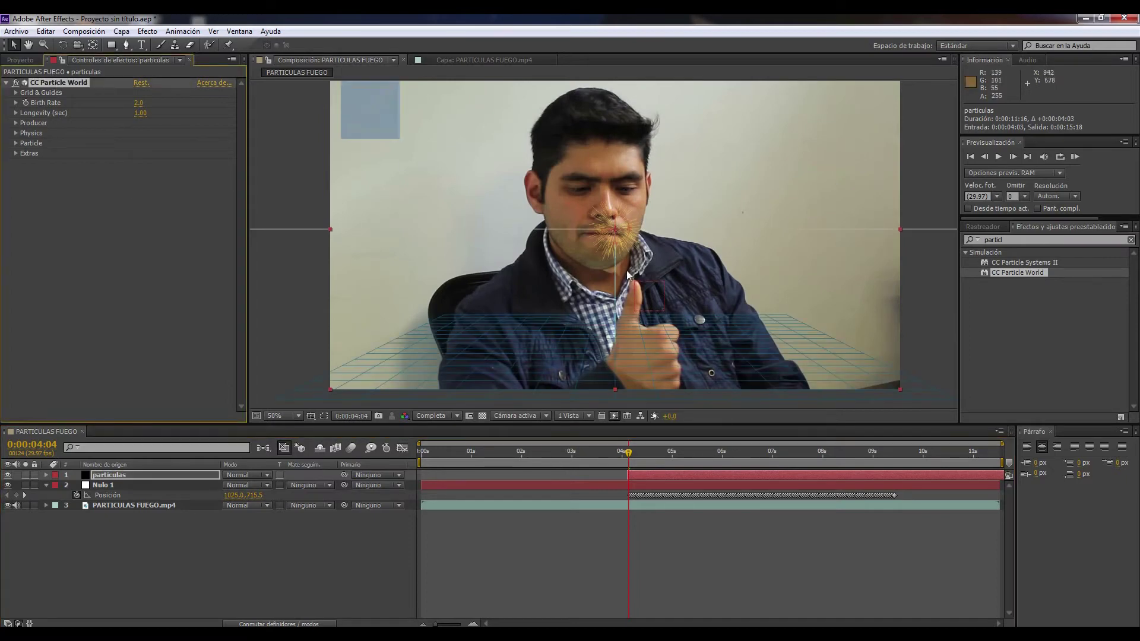
key(slash)
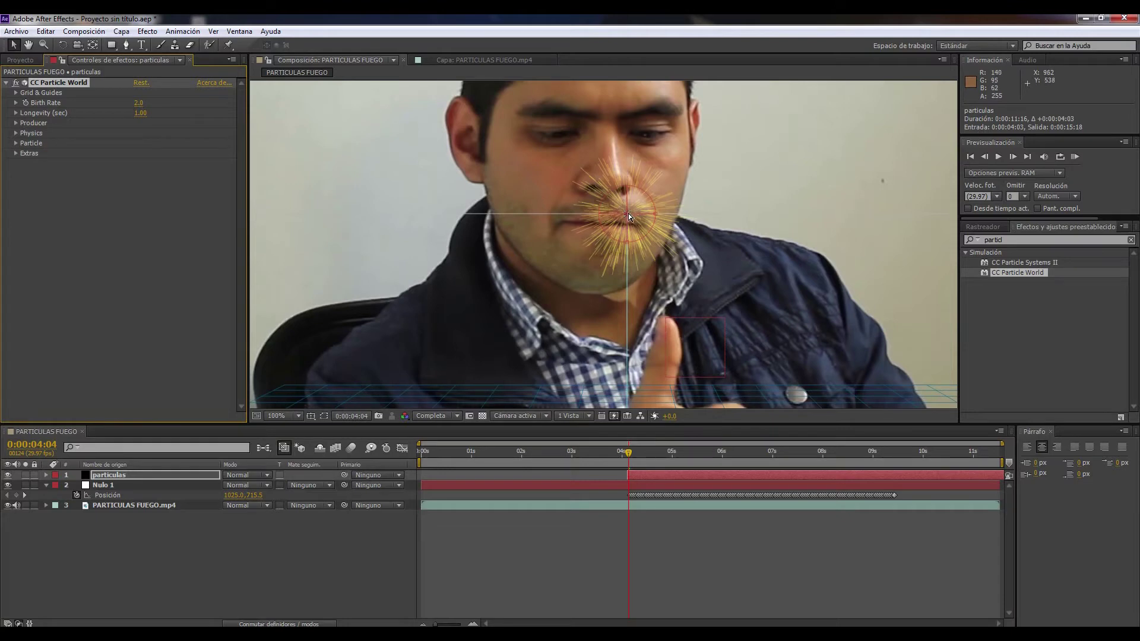
drag(628, 214, 667, 320)
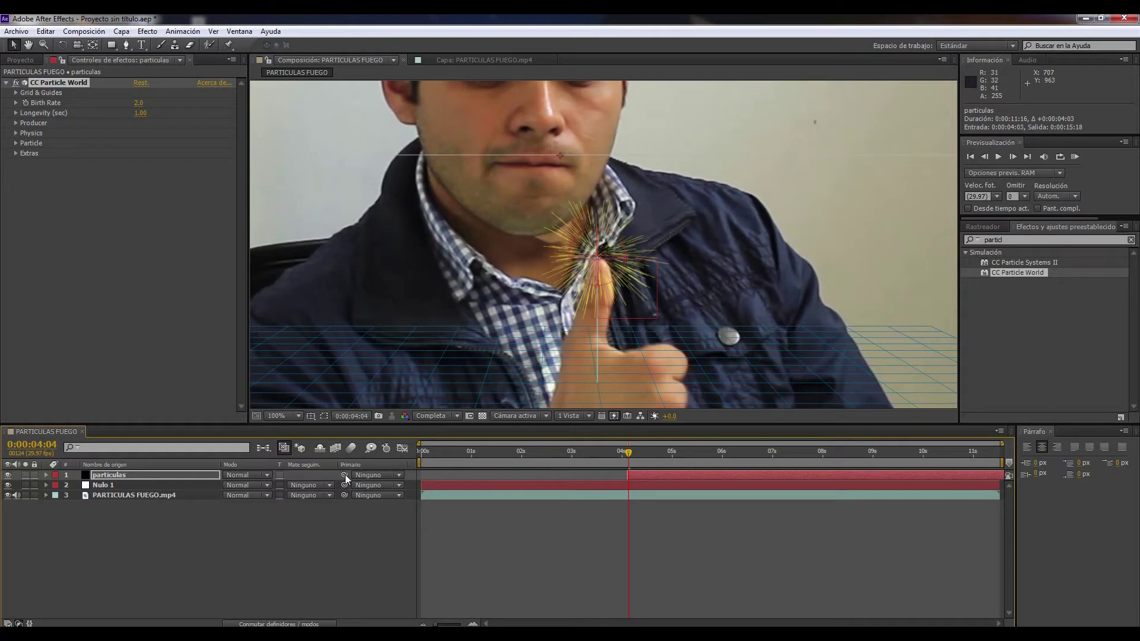
Step: Parent the particulas layer to Nulo 1 and scrub from 0:00:04:04 to check that the particles follow the thumb
drag(344, 475, 177, 485)
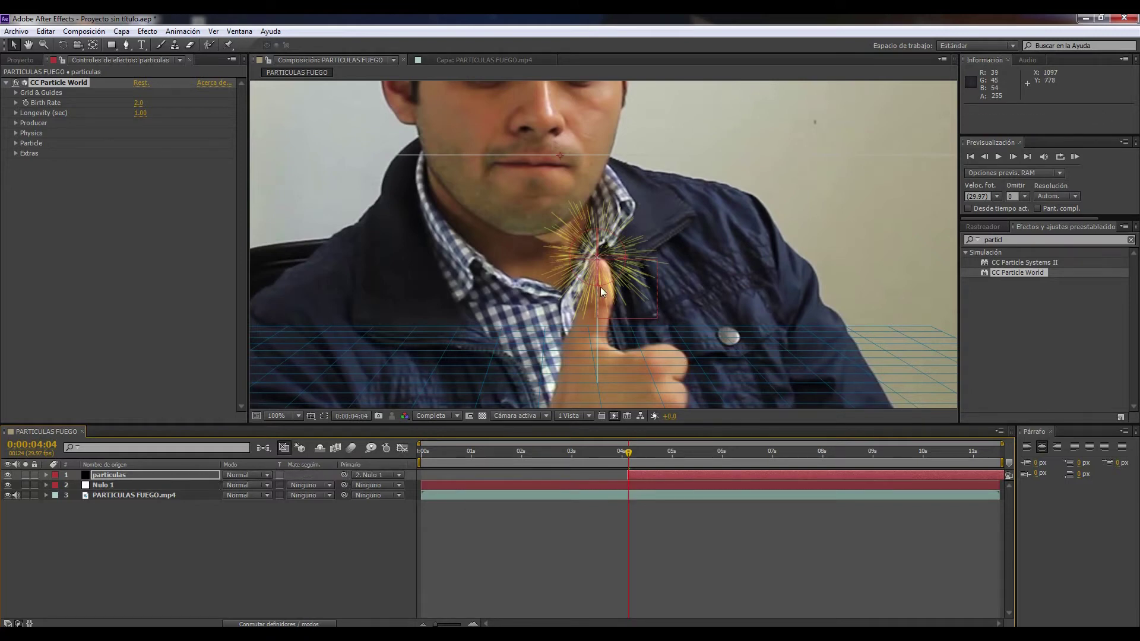
click(159, 526)
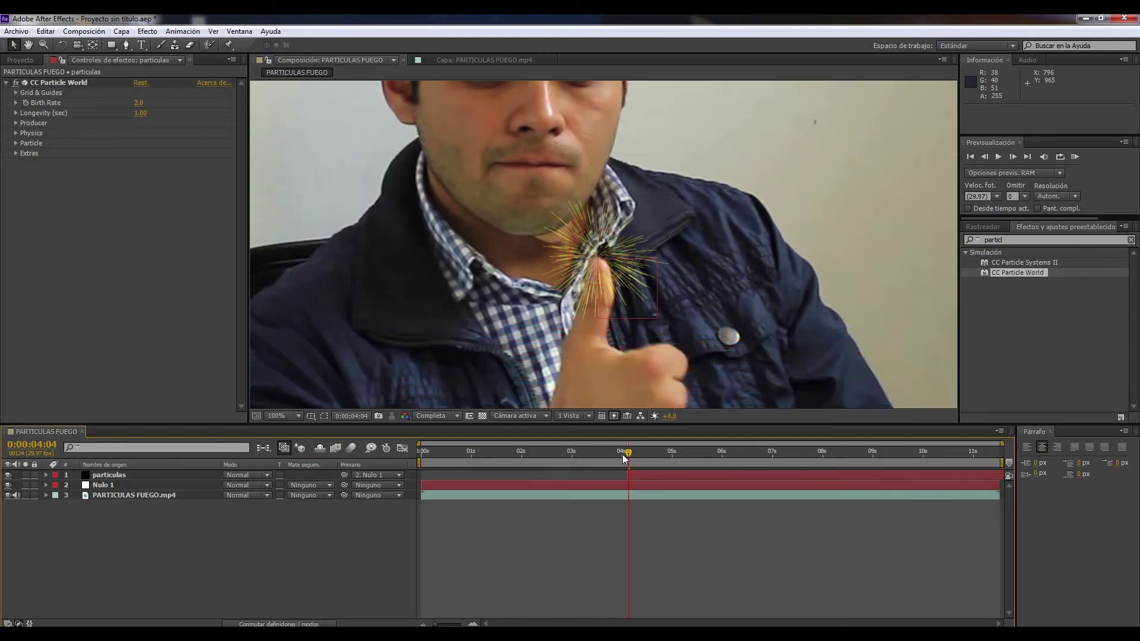
mouse_move(623, 454)
mouse_down()
mouse_move(750, 450)
mouse_move(628, 452)
mouse_up()
Step: Widen the effect controls area and set the Physics animation of CC Particle World to Fire
drag(248, 178, 304, 160)
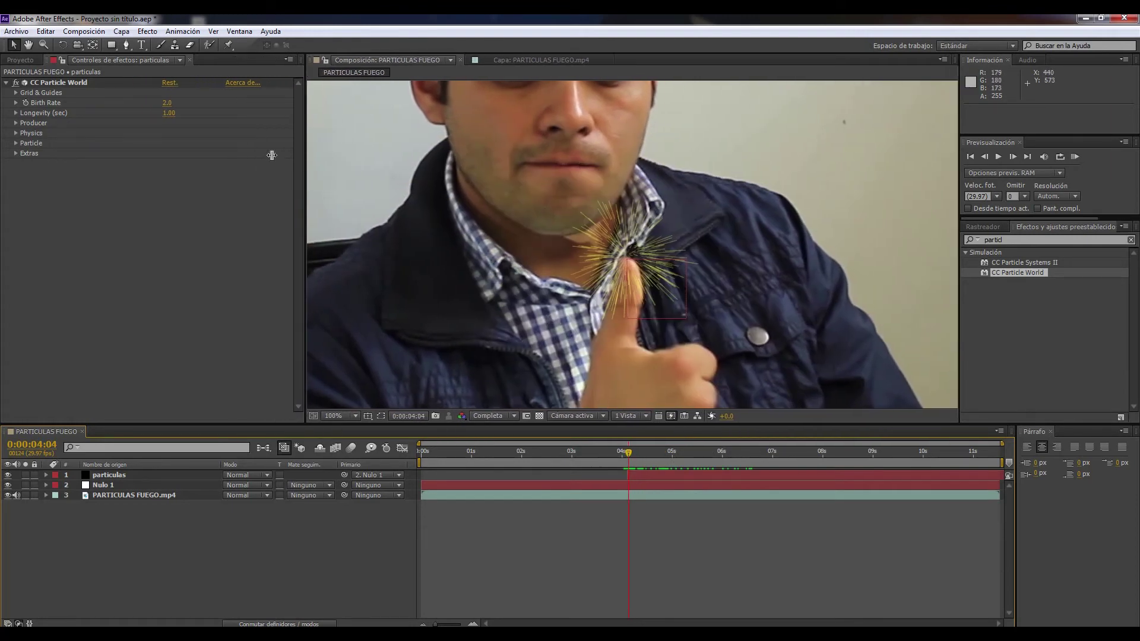
click(67, 83)
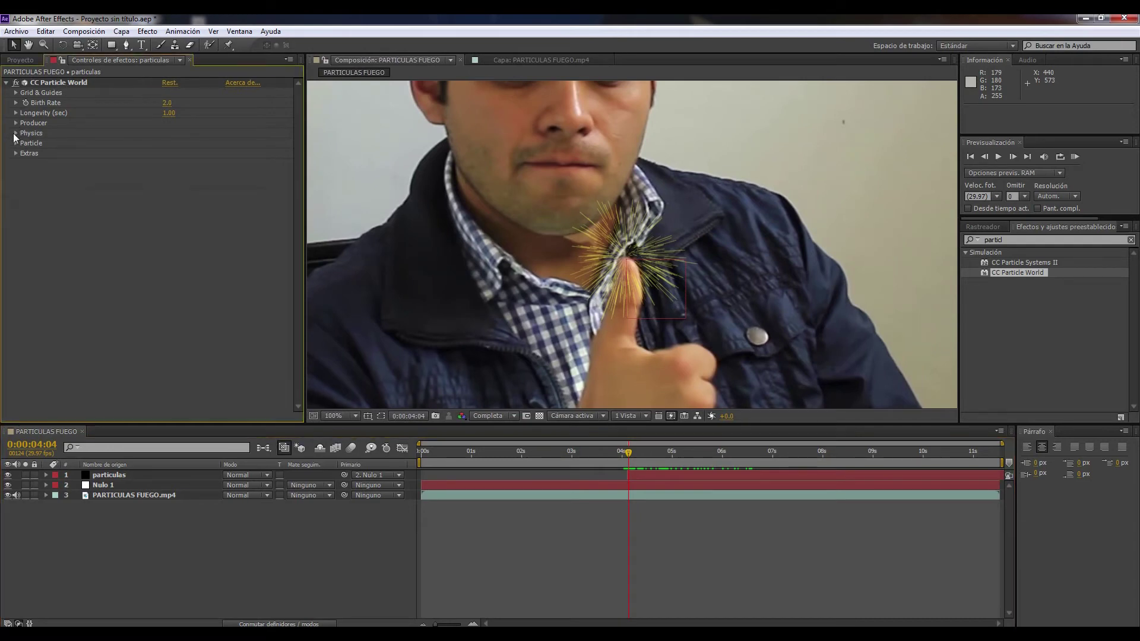
click(16, 133)
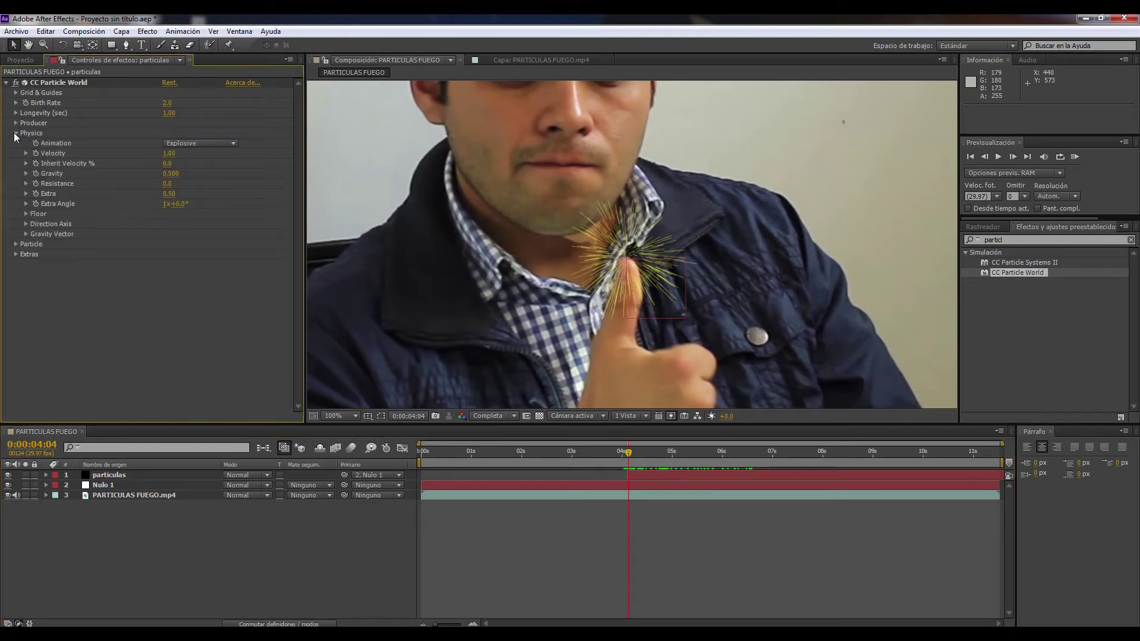
click(234, 142)
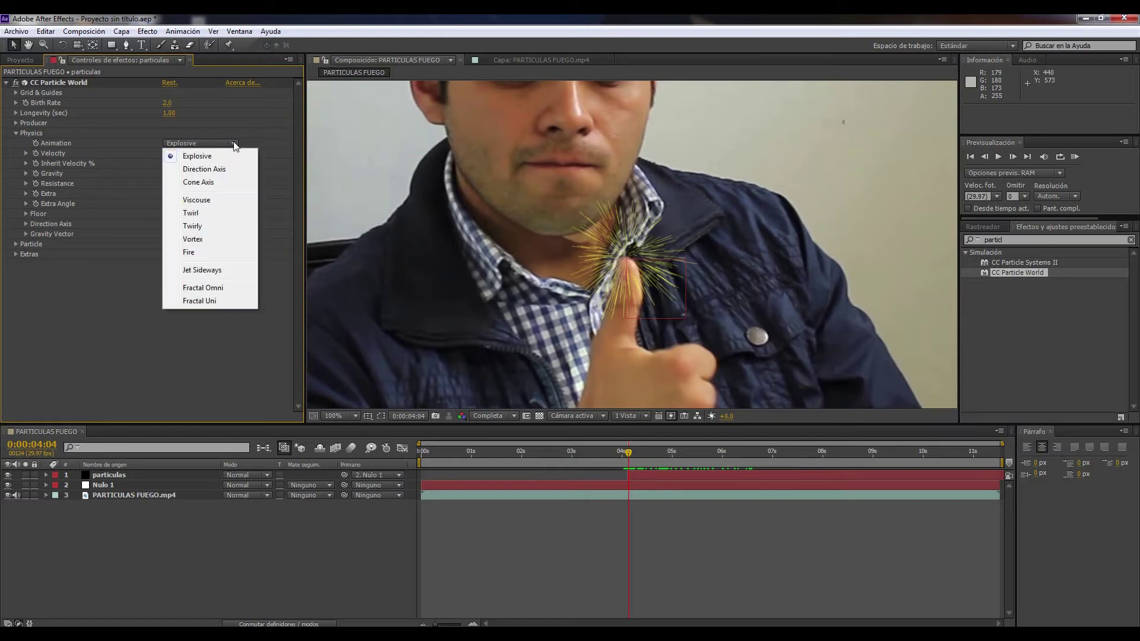
click(201, 256)
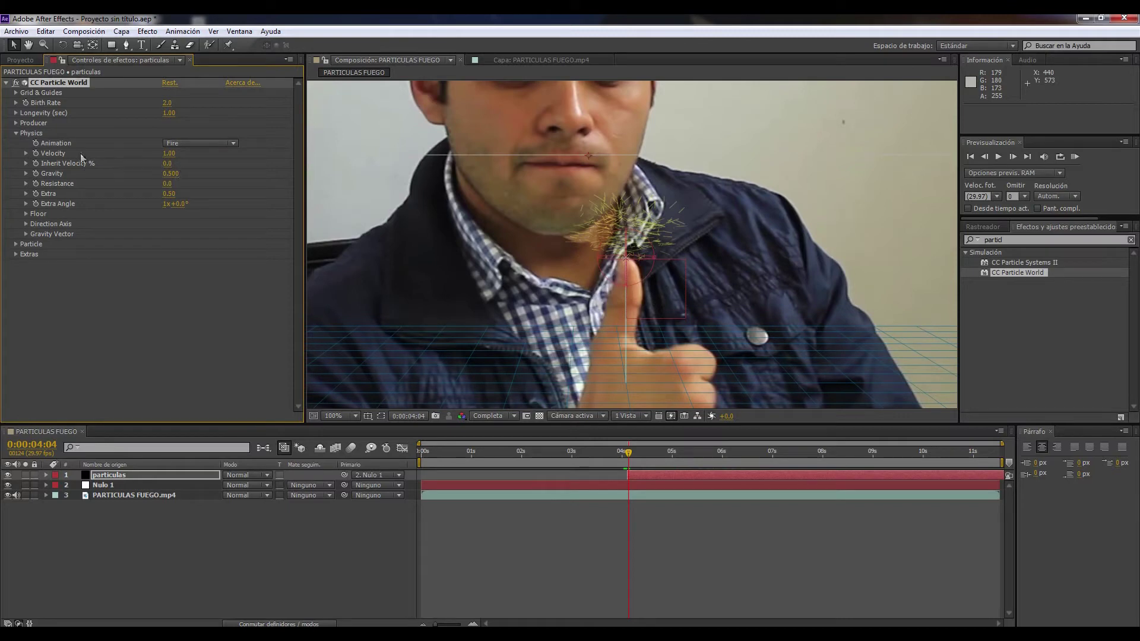
Step: Set the CC Particle World physics to Velocity 0, Gravity 0.08 and Extra 0.04
click(169, 153)
text(0)
key(Return)
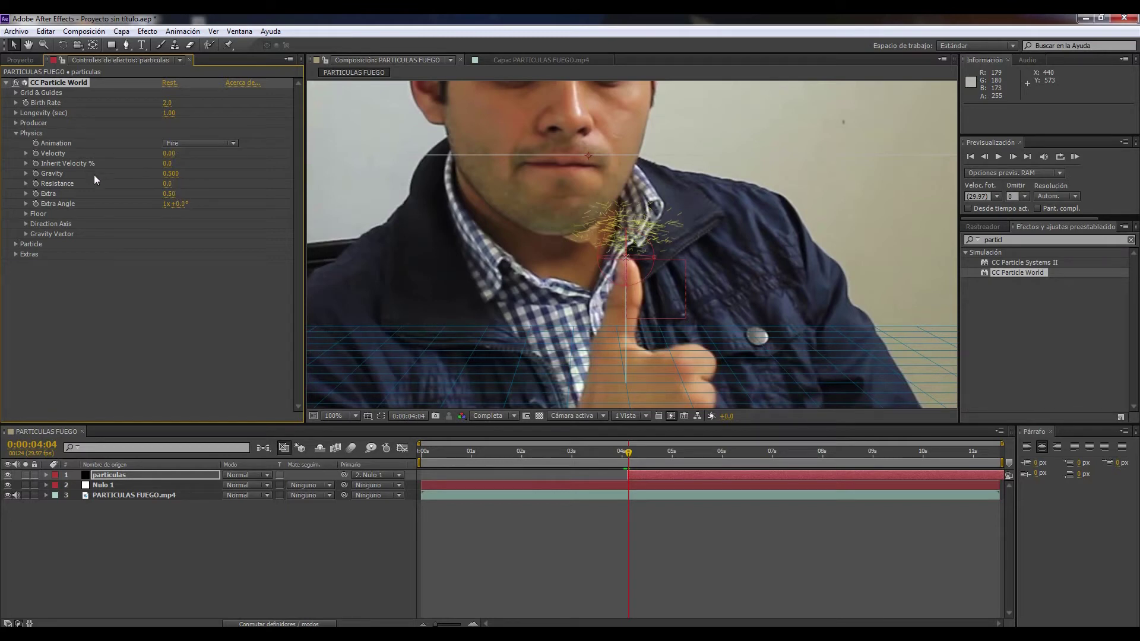
click(170, 174)
text(-.08)
key(Return)
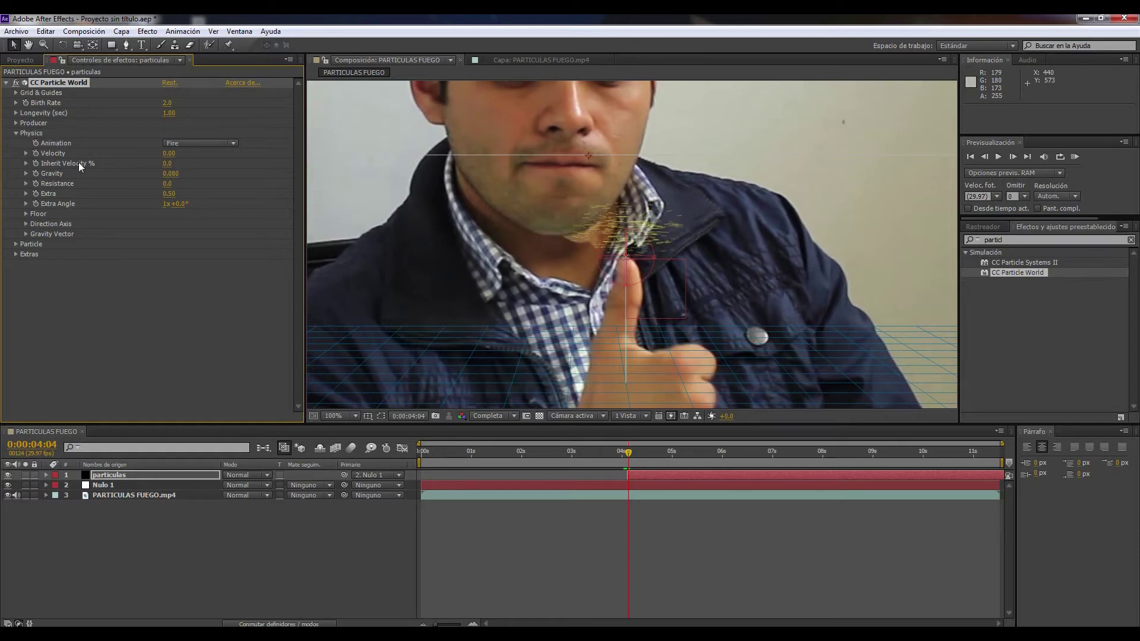
click(169, 194)
text(.04)
key(Return)
click(16, 133)
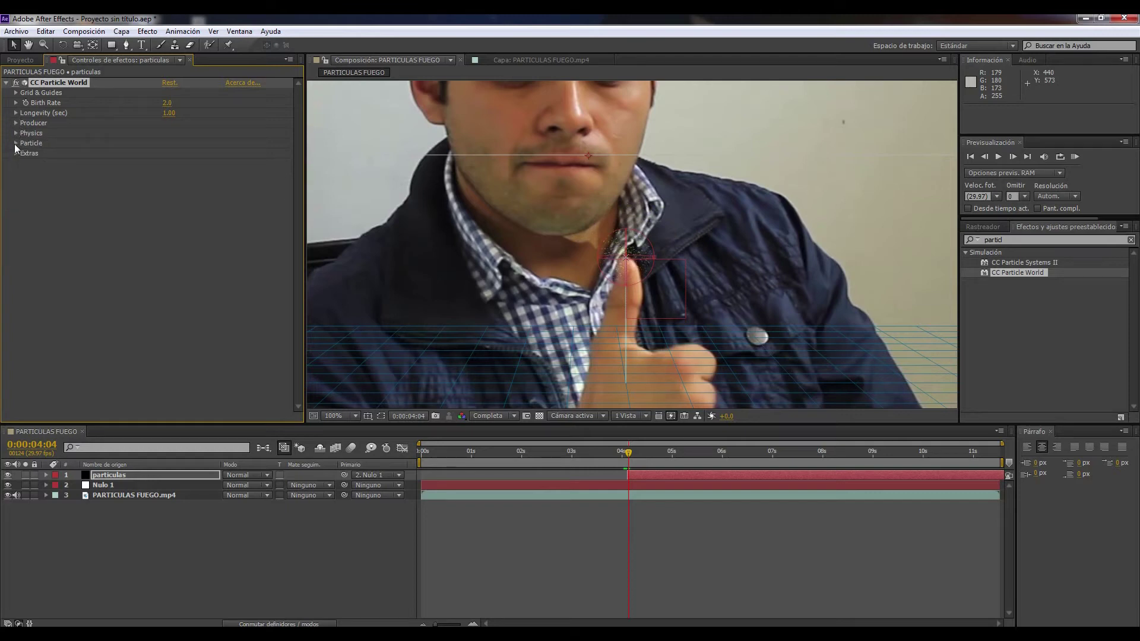
Step: Set the particle type of CC Particle World to Star and look over the other available particle types
click(15, 143)
click(208, 153)
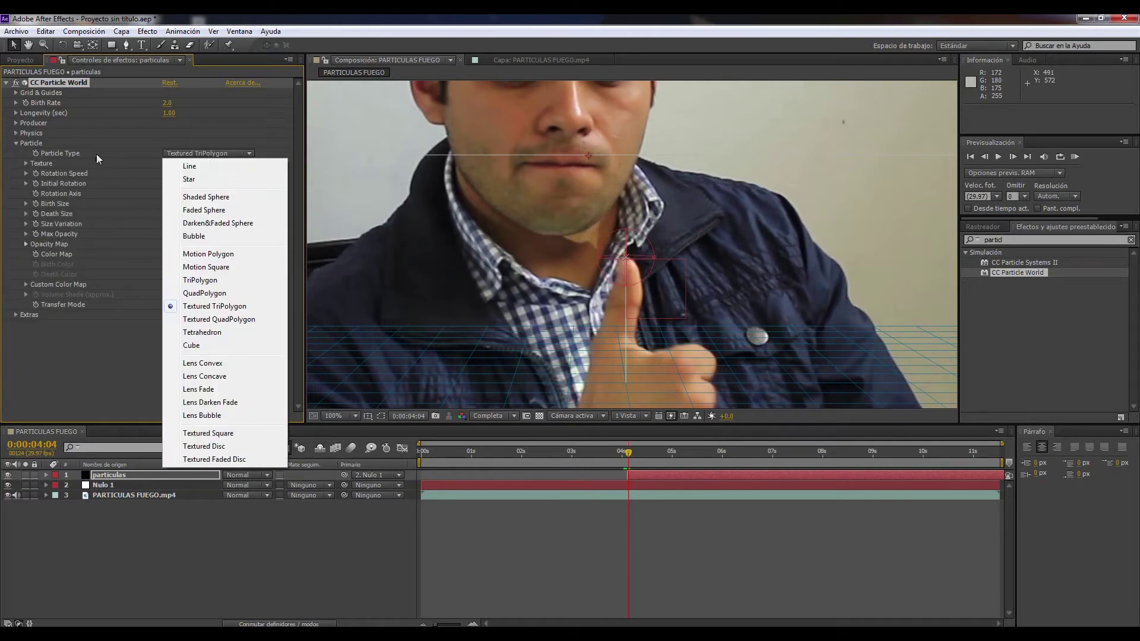
click(79, 151)
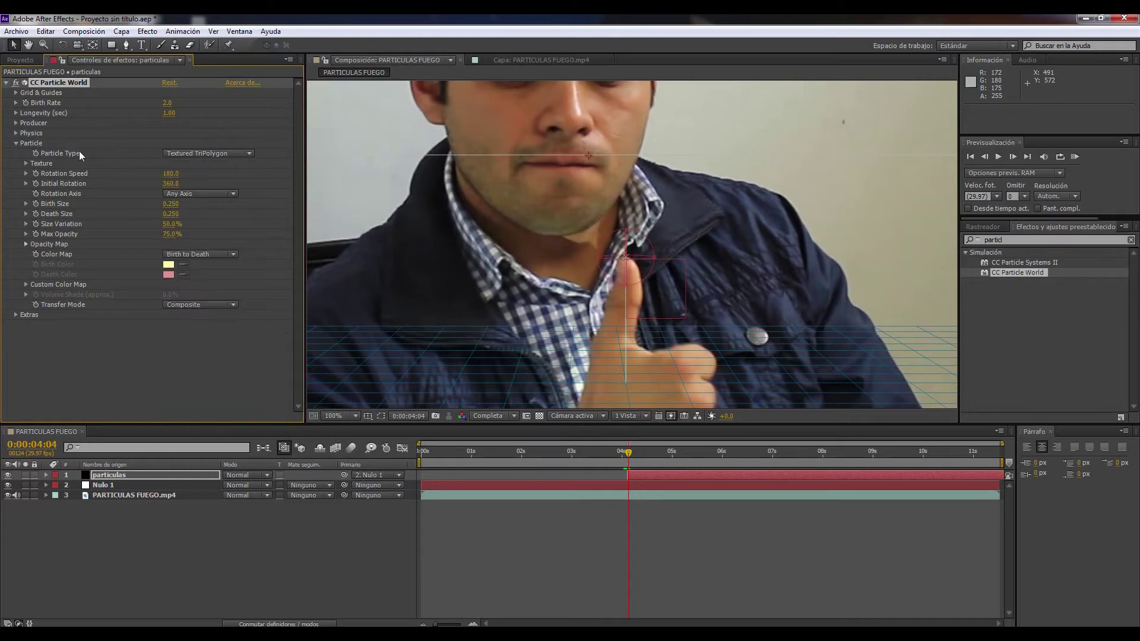
click(255, 153)
click(239, 172)
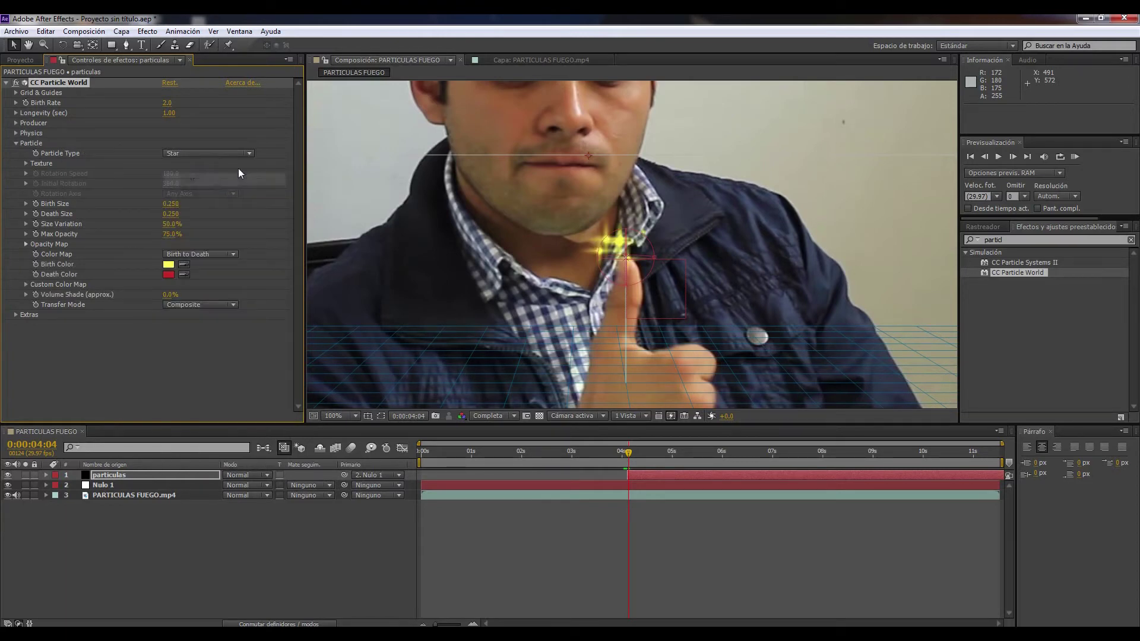
click(250, 153)
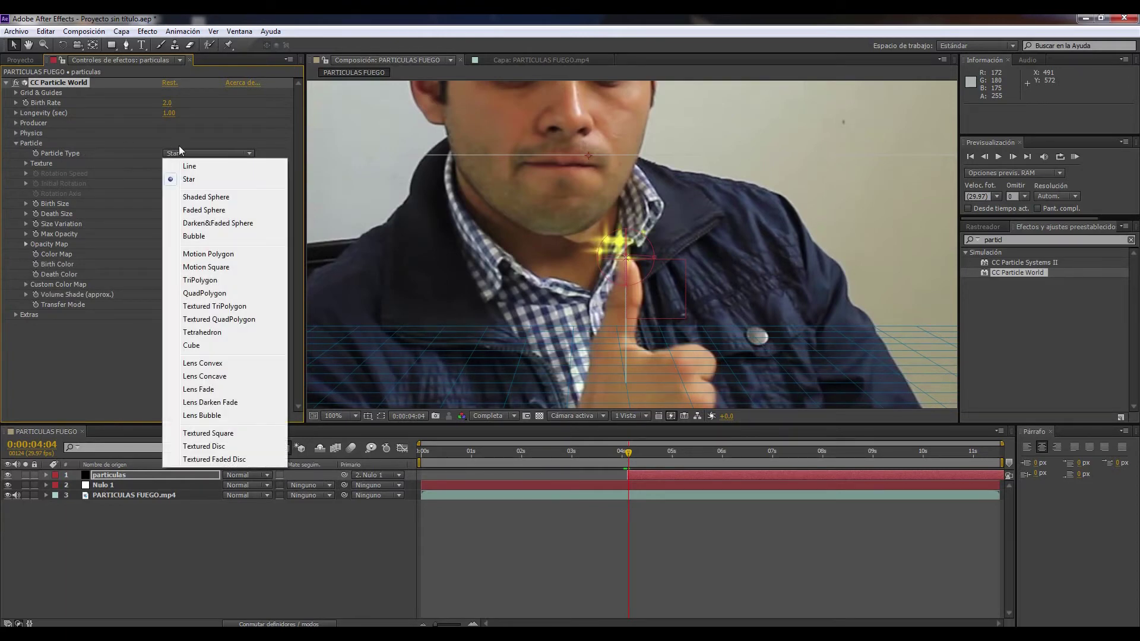
click(111, 378)
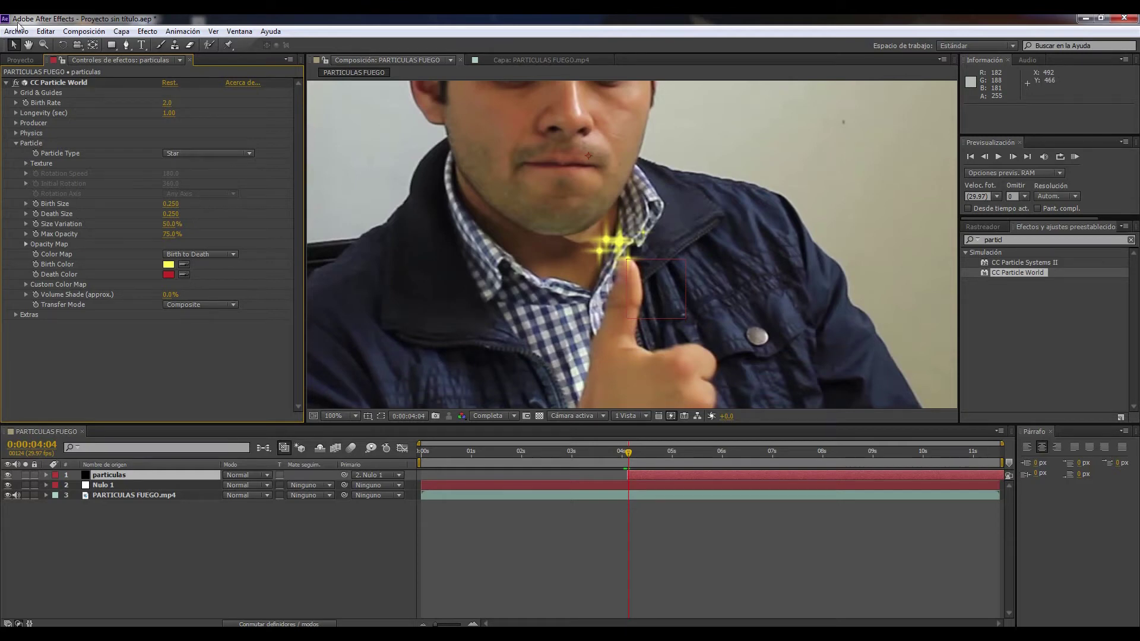
Step: Import the particula.png image from the particulas fuego folder into the project
click(19, 61)
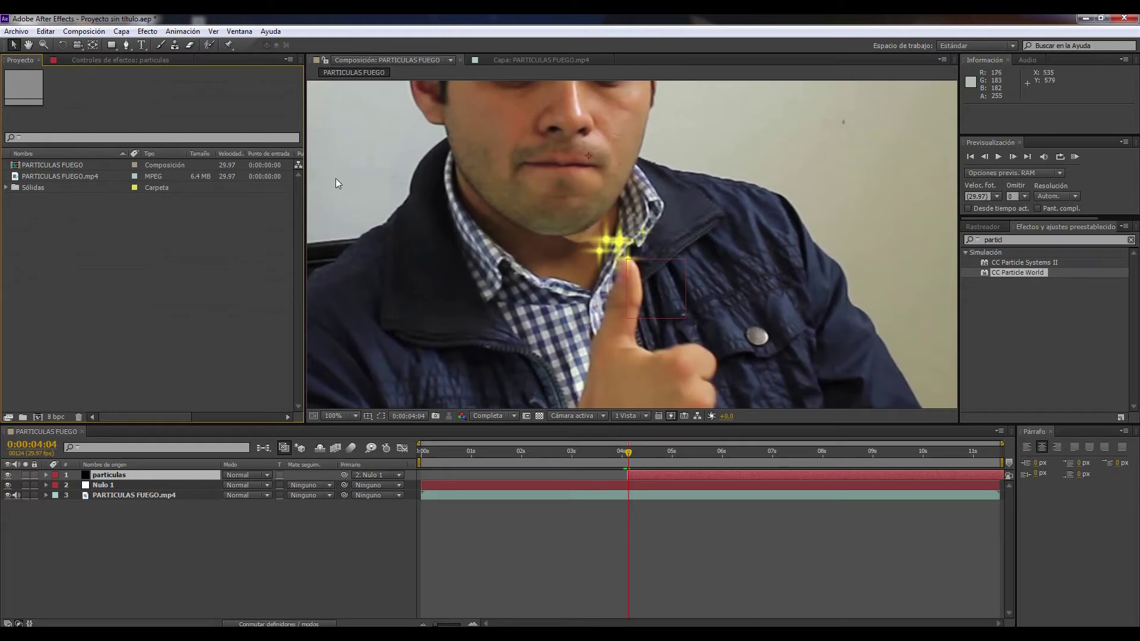
double_click(208, 235)
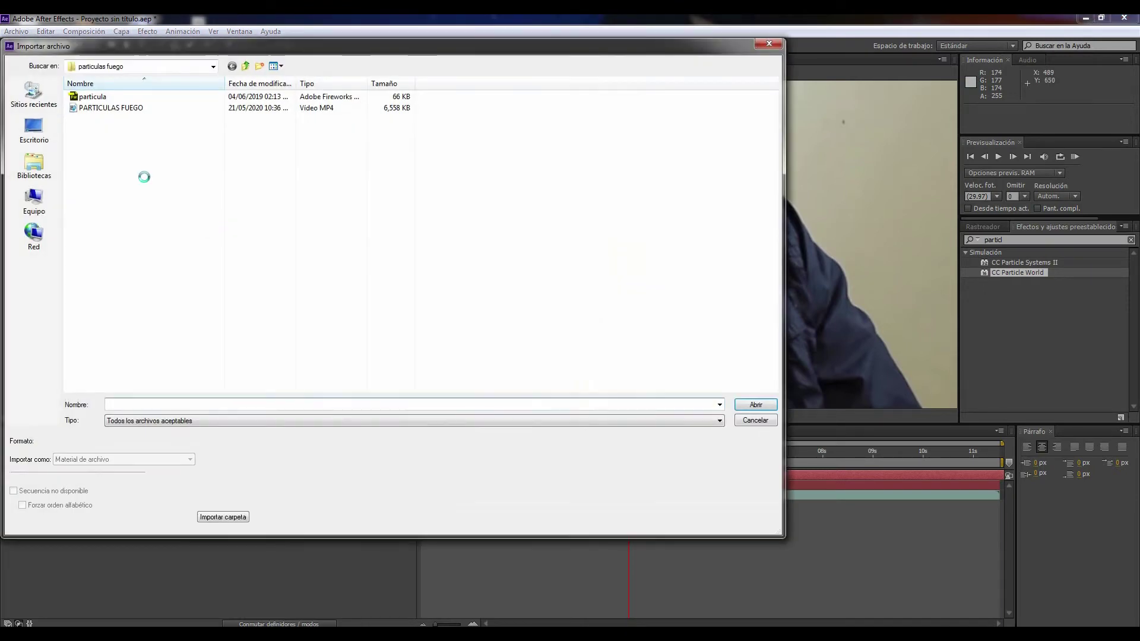
double_click(86, 97)
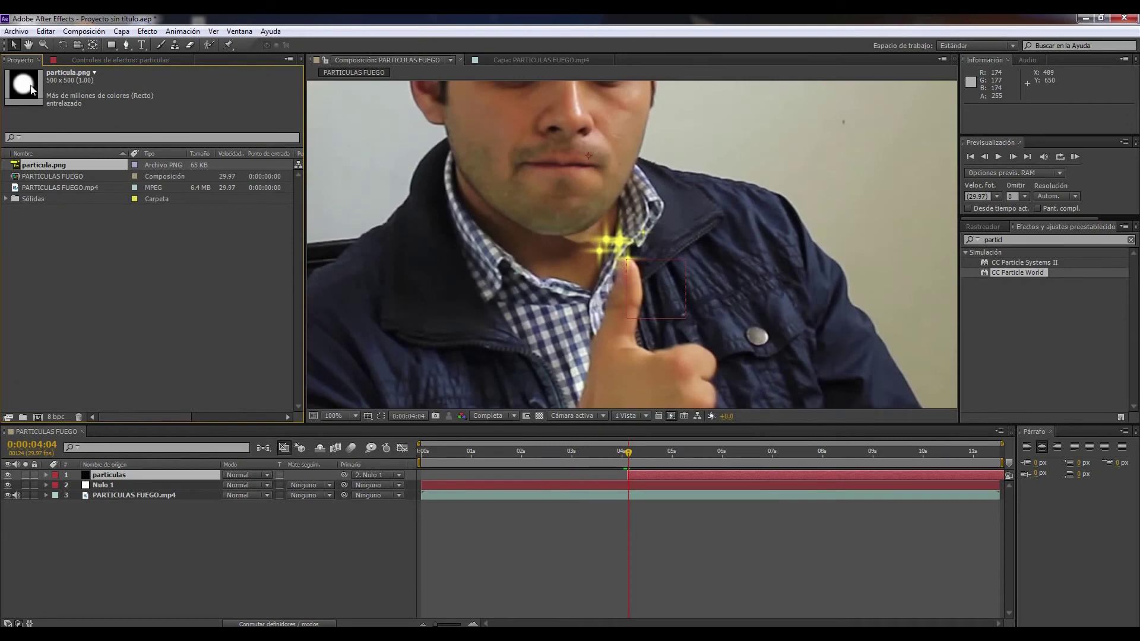
Step: Preview particula.png, return to the PARTICULAS FUEGO composition and add the image as its lowest layer
double_click(37, 166)
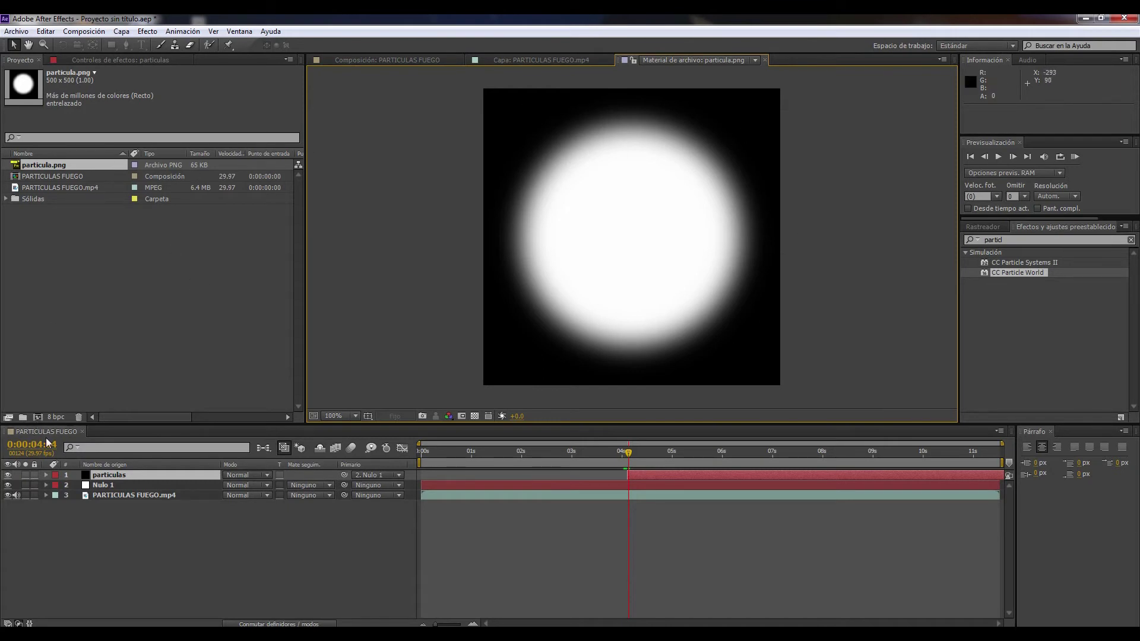
click(351, 58)
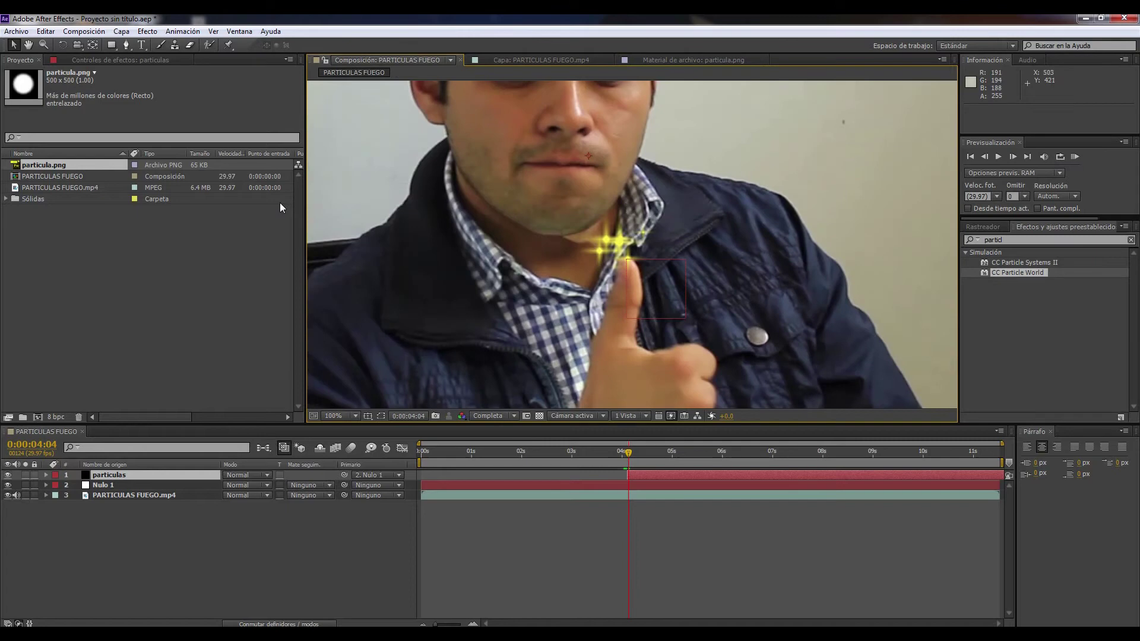
drag(66, 167, 81, 522)
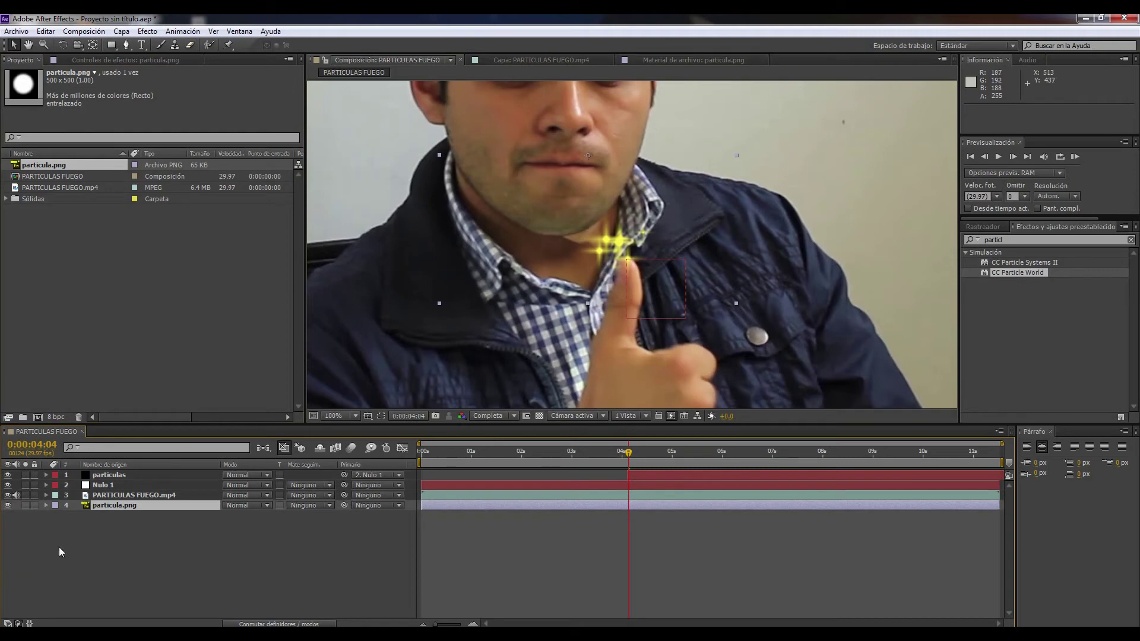
scroll(610, 234, down, 2)
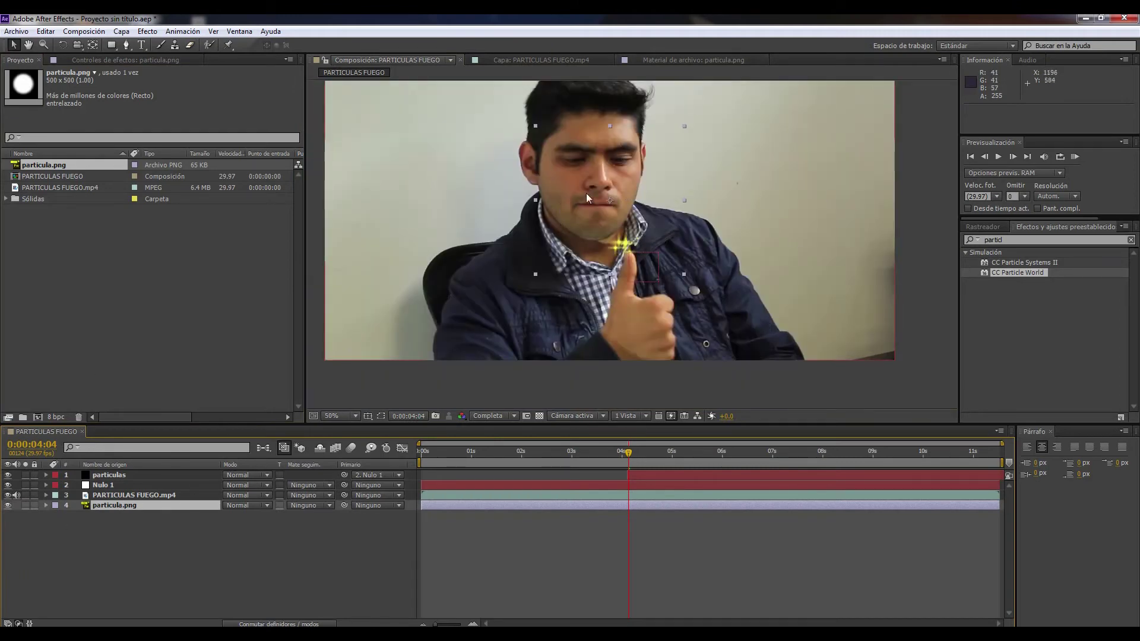
Step: Set the Particle Type of CC Particle World on the particulas layer to Textured Faded Disc
click(109, 475)
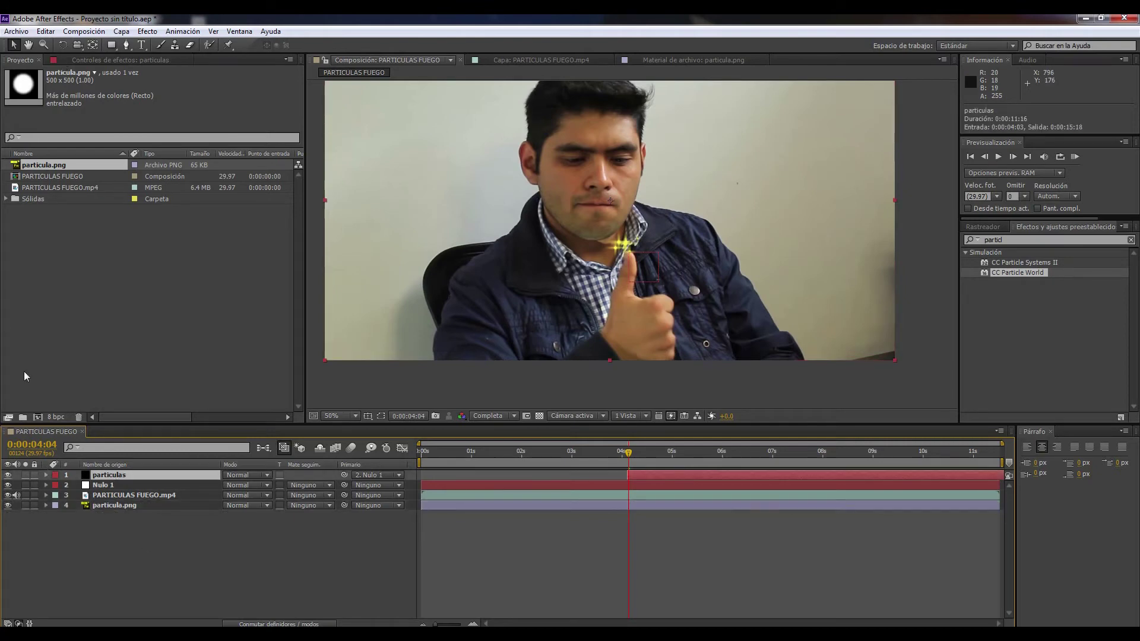
click(89, 60)
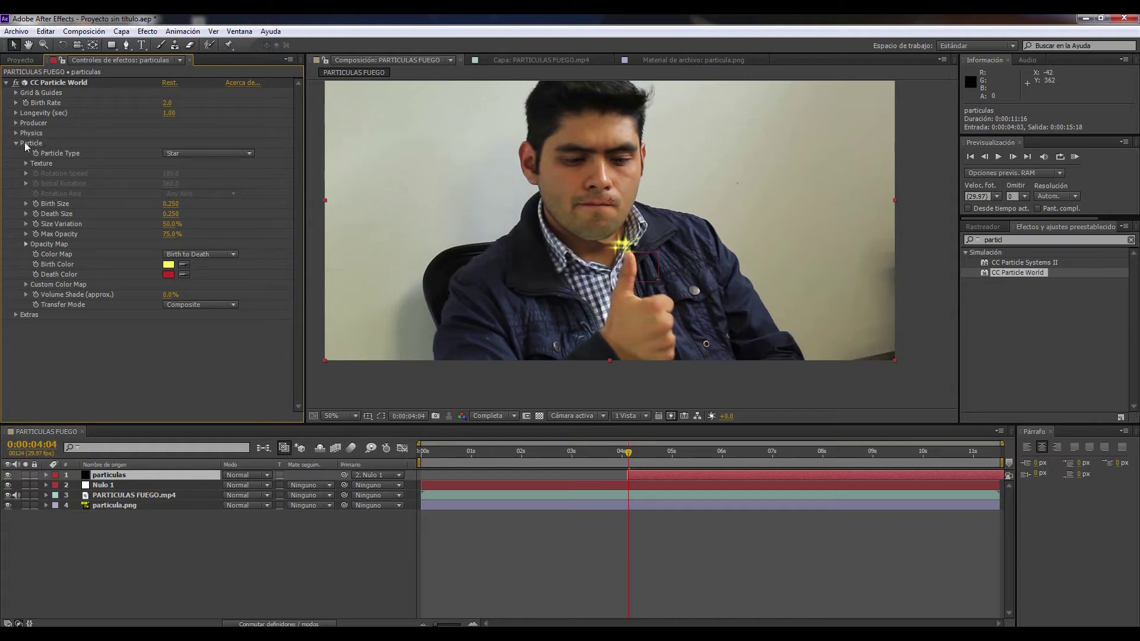
click(249, 156)
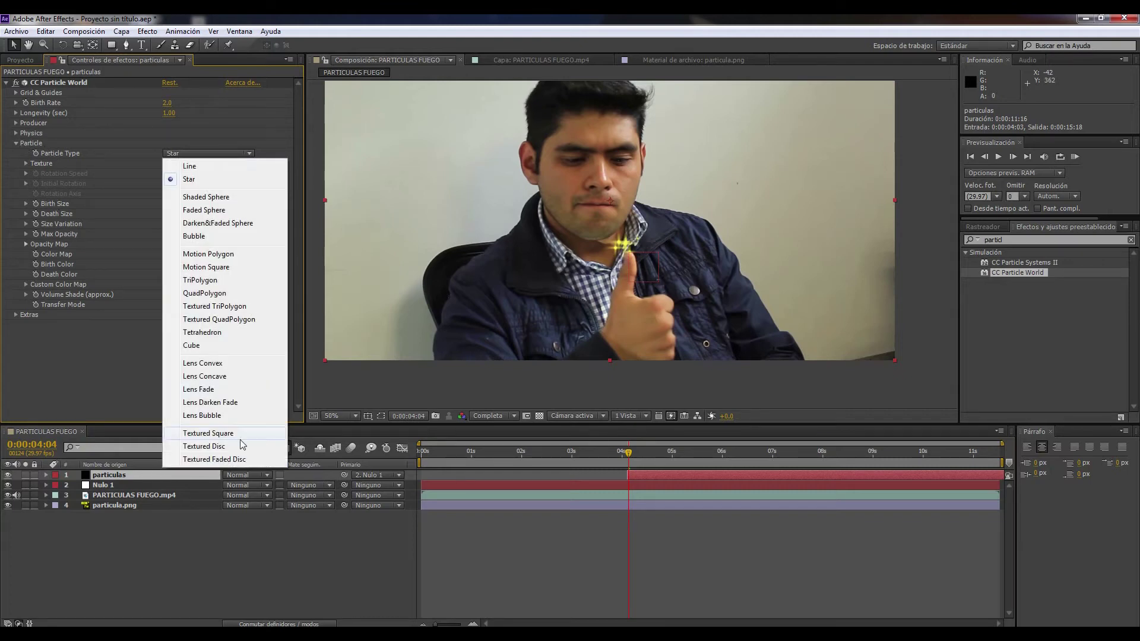
click(215, 459)
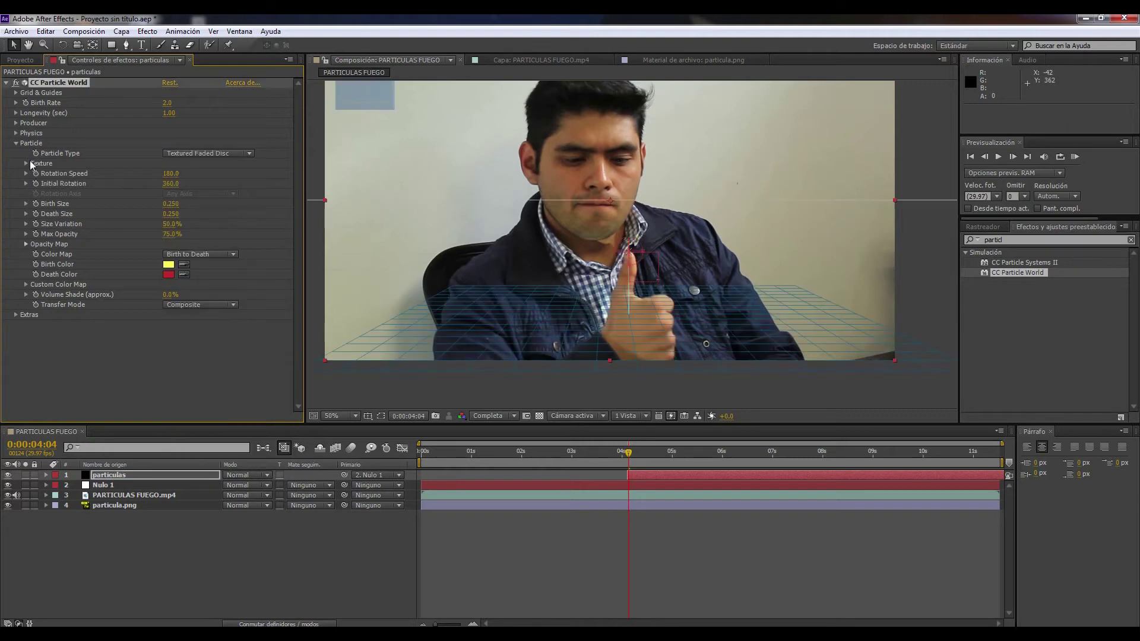
Step: Choose the particula.png layer as the particle Texture Layer and look closely at the particles above the thumb
click(26, 163)
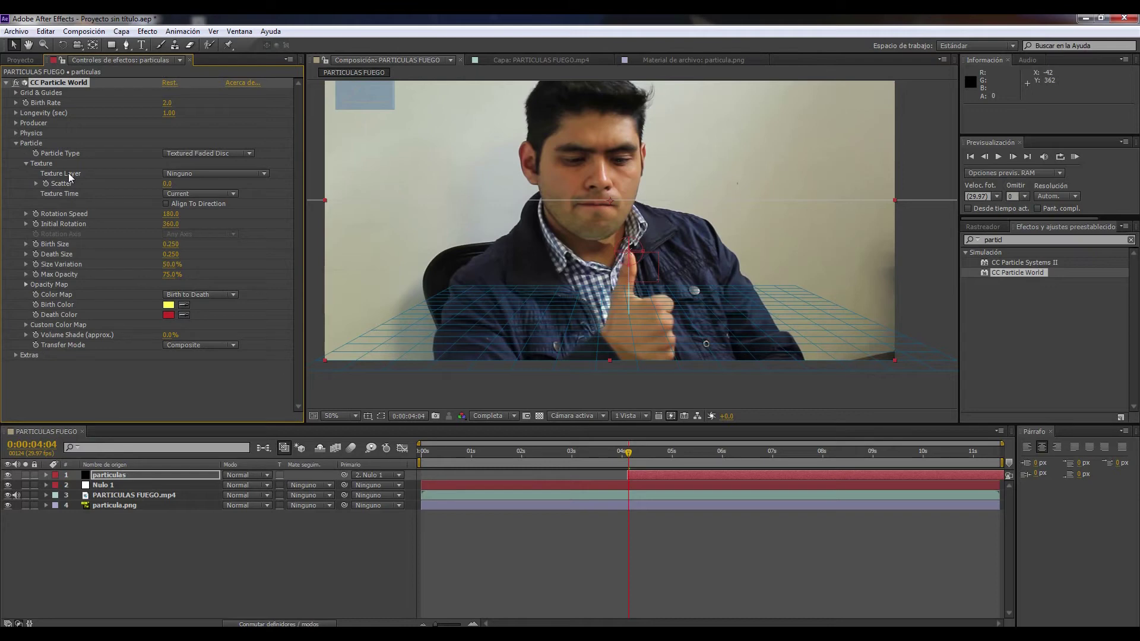
click(254, 178)
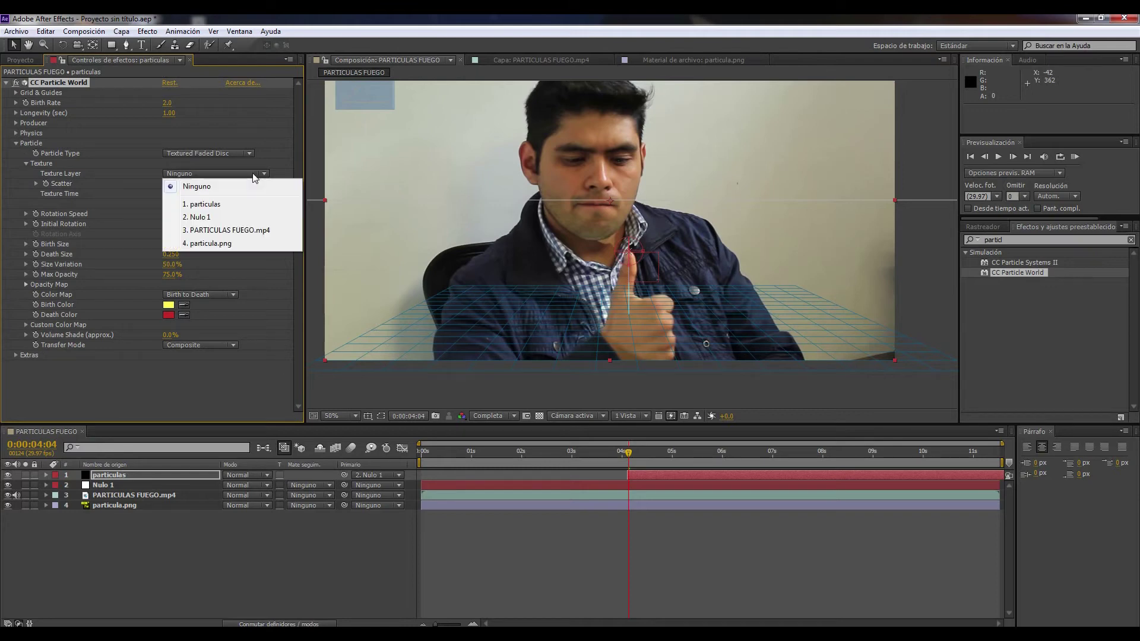
click(210, 248)
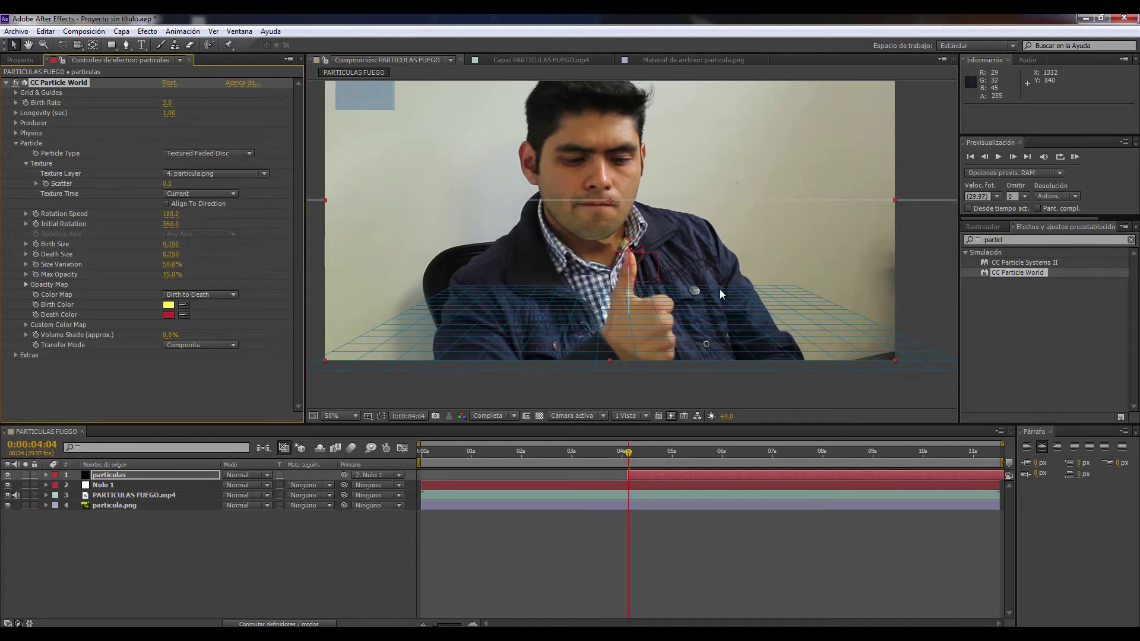
scroll(622, 262, up, 2)
scroll(677, 269, up, 2)
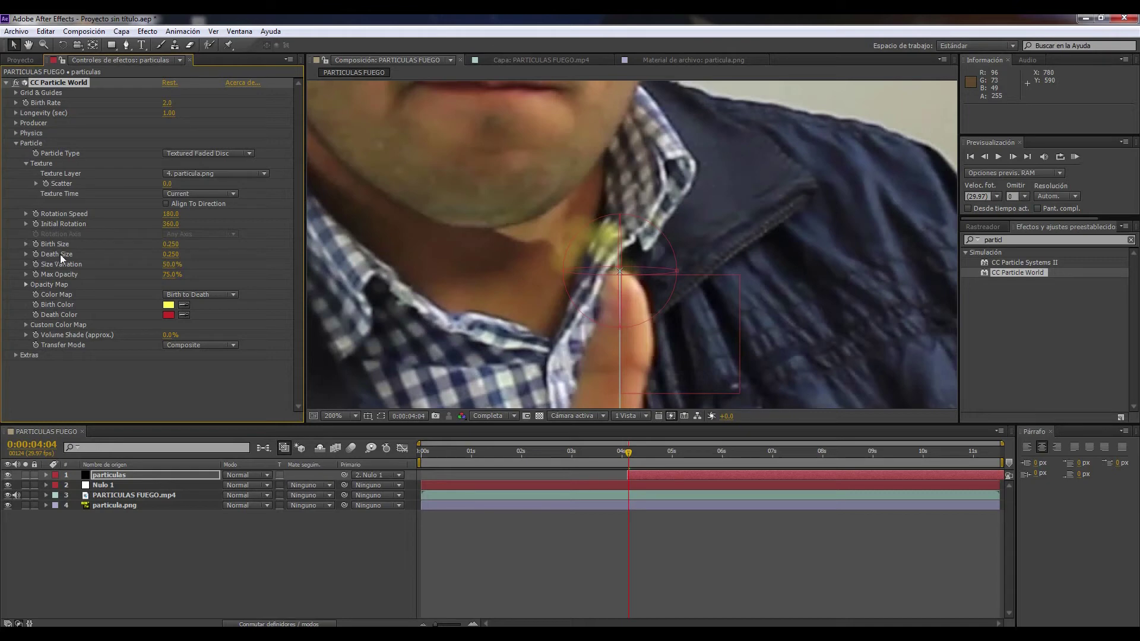
Step: Set the particle Birth Size to 0.08, Death Size to 0.25 and Size Variation to 60%
click(171, 244)
text(.08)
click(171, 255)
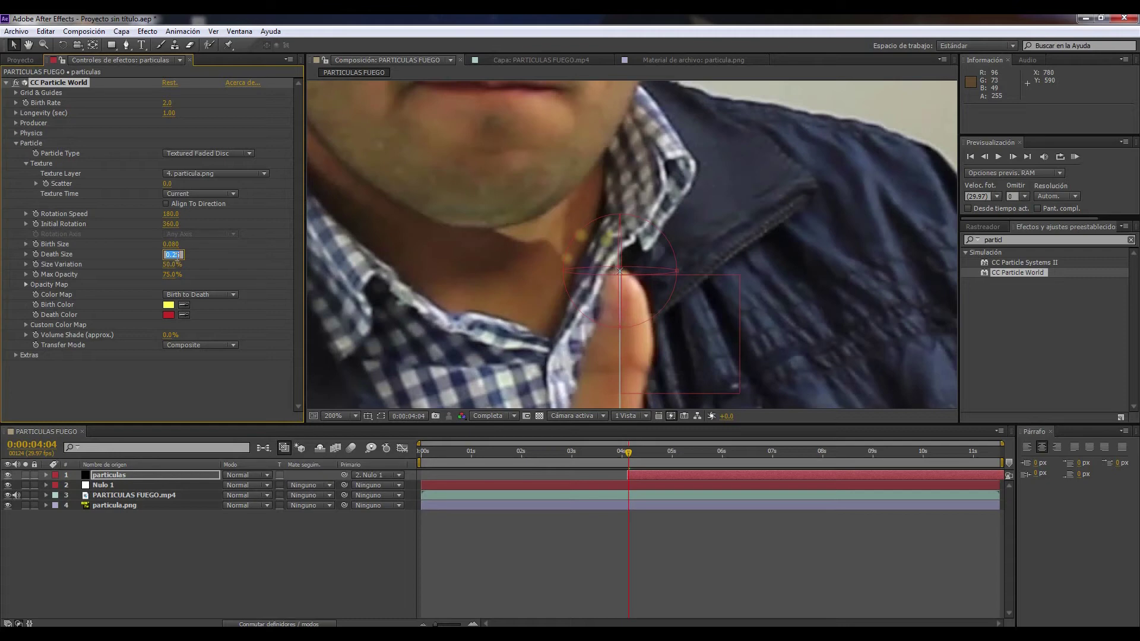
text(.25)
key(Return)
click(167, 265)
text(60)
key(Return)
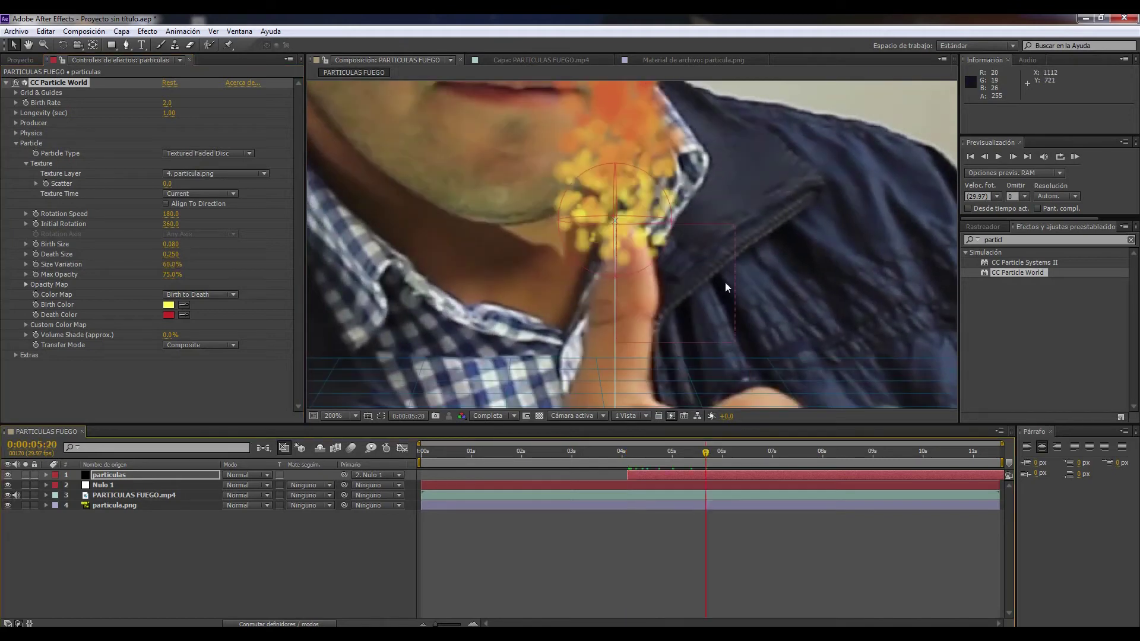
Step: Change the Transfer Mode of the CC Particle World particles to Add
scroll(714, 248, down, 1)
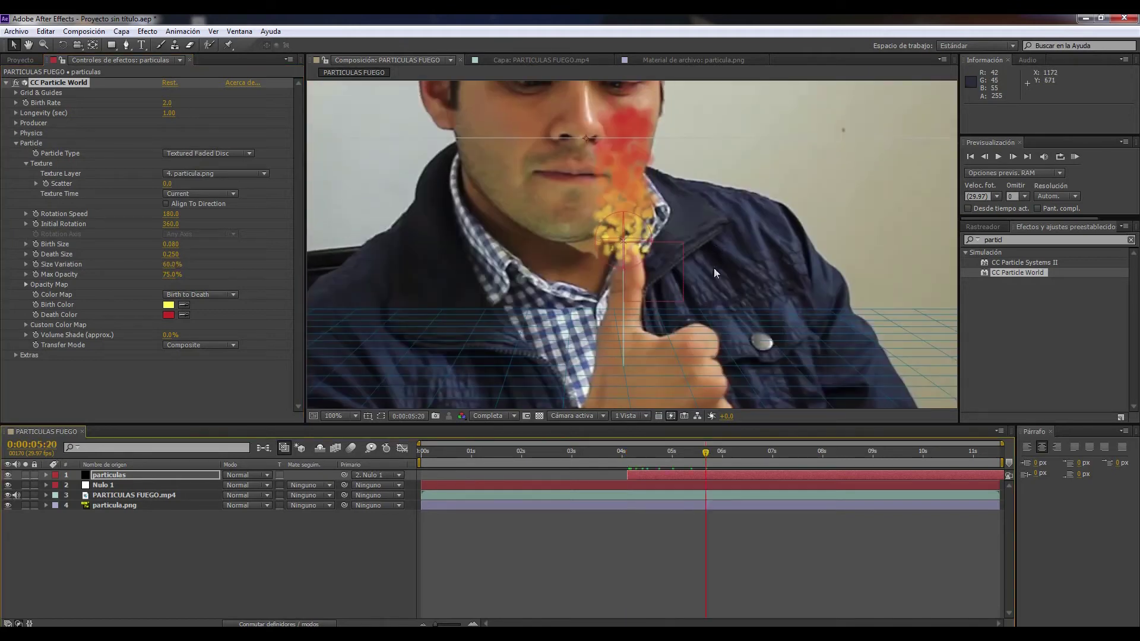
scroll(714, 268, up, 2)
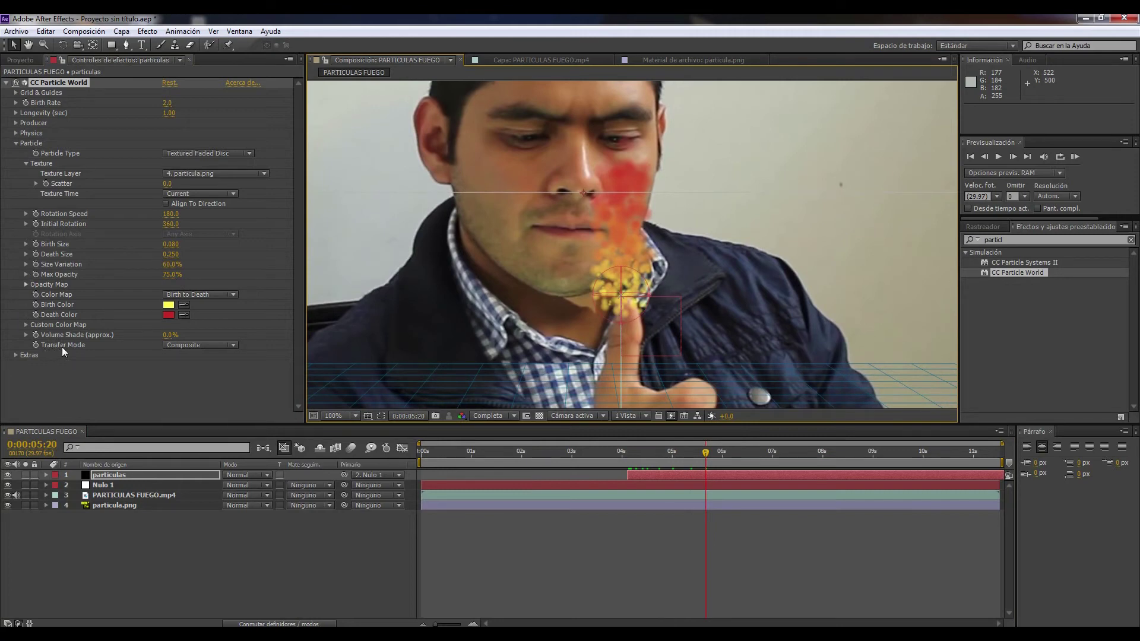
click(233, 345)
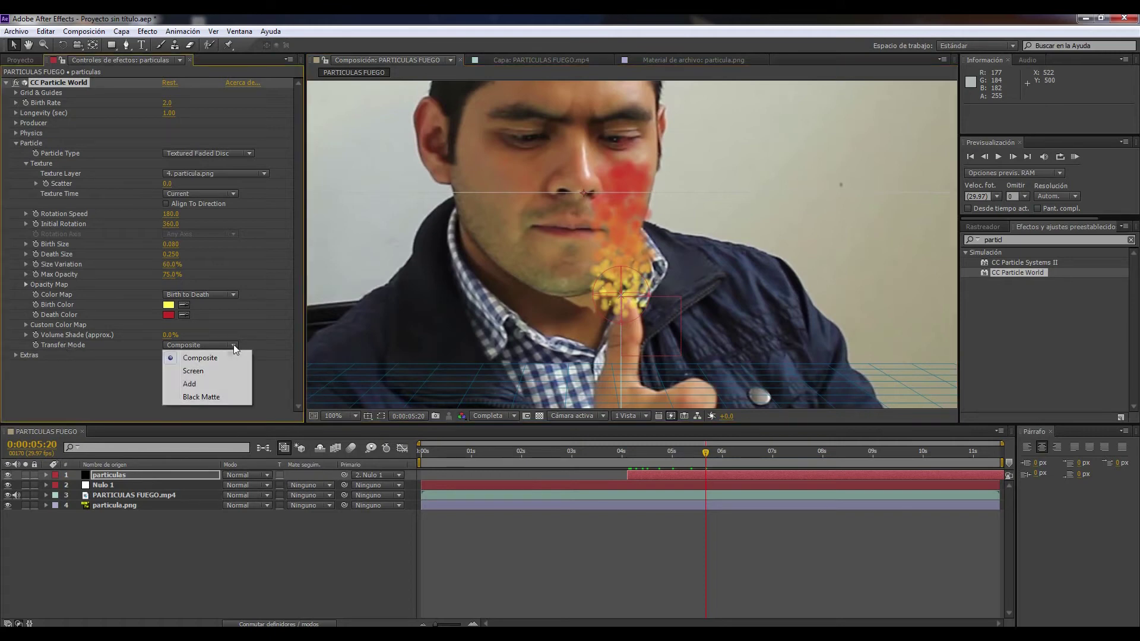
click(200, 387)
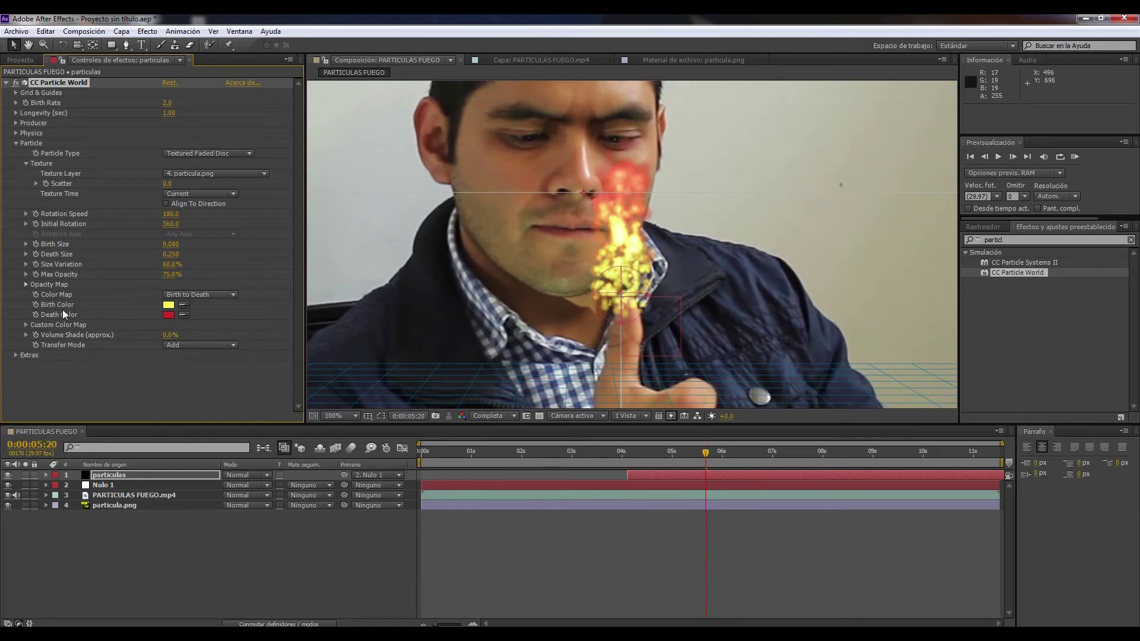
Step: Redraw the particle Opacity Map so it starts high and fades to zero at death, and set the Color Map to Custom
click(26, 285)
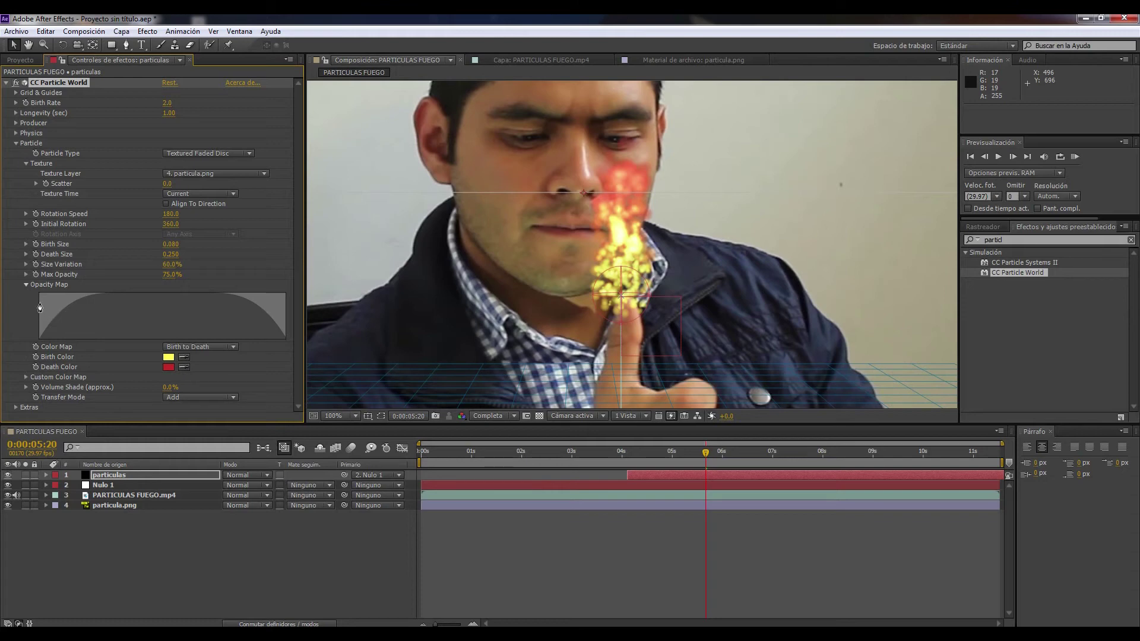
mouse_move(40, 307)
mouse_down()
mouse_move(170, 313)
mouse_move(288, 338)
mouse_up()
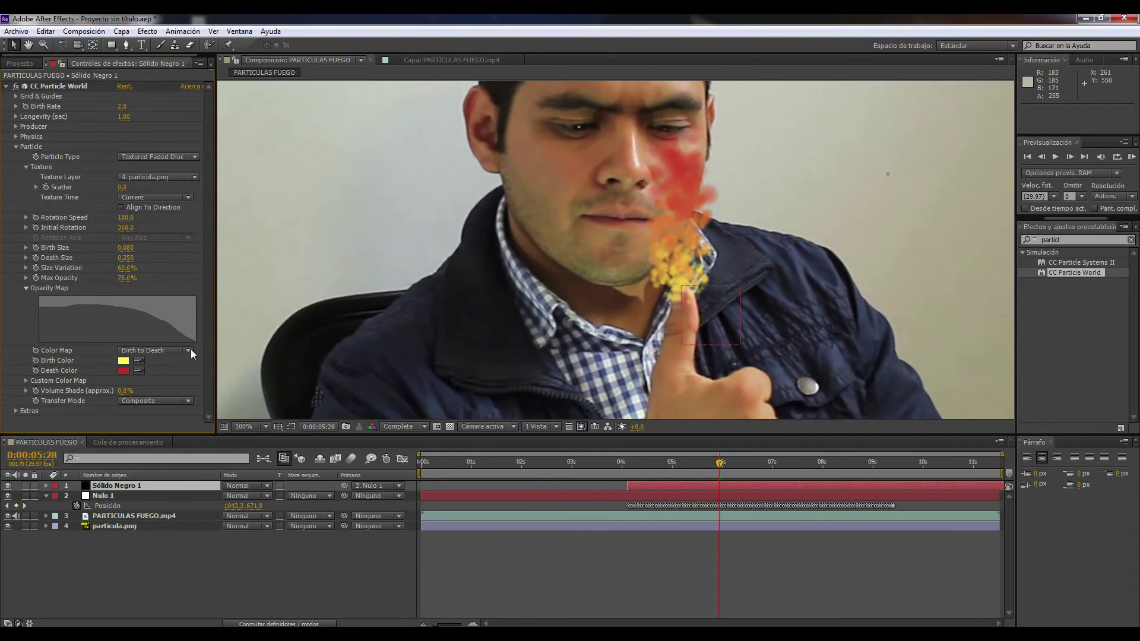
click(189, 351)
click(155, 364)
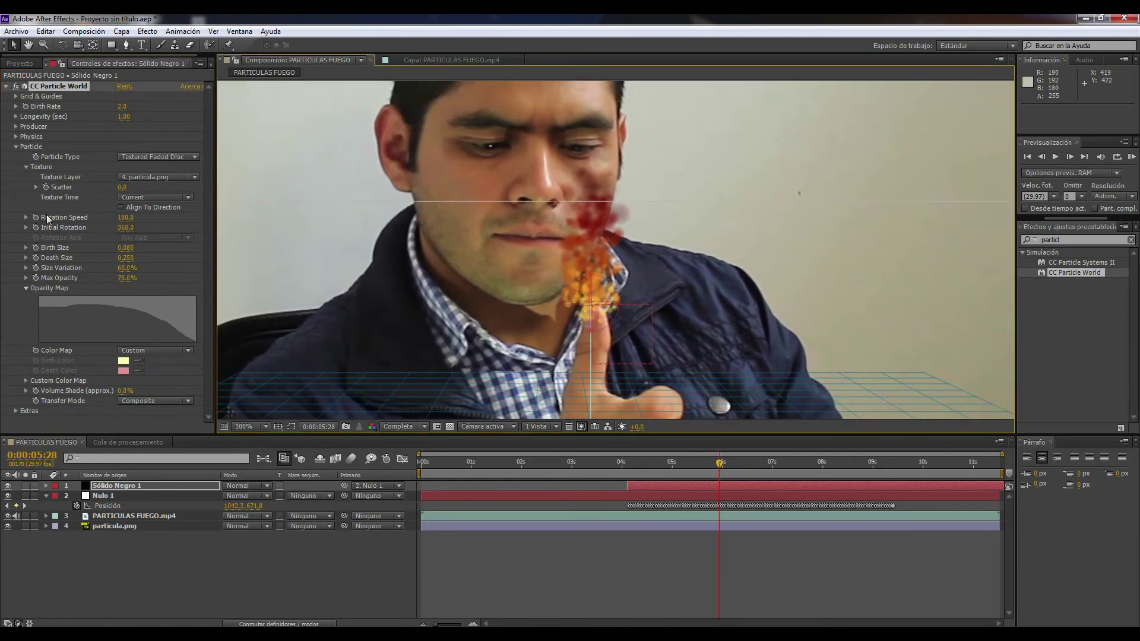
Step: Set the particle Transfer Mode to Add and the blending mode of the Sólido Negro 1 layer to Añadir
click(186, 403)
click(50, 404)
click(186, 401)
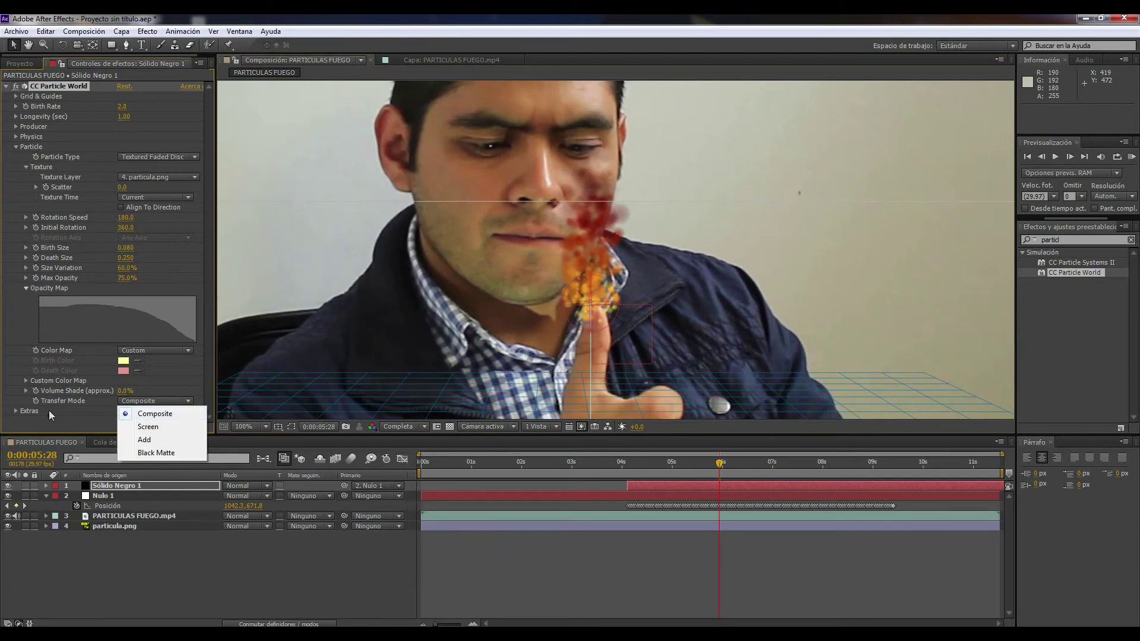
click(144, 440)
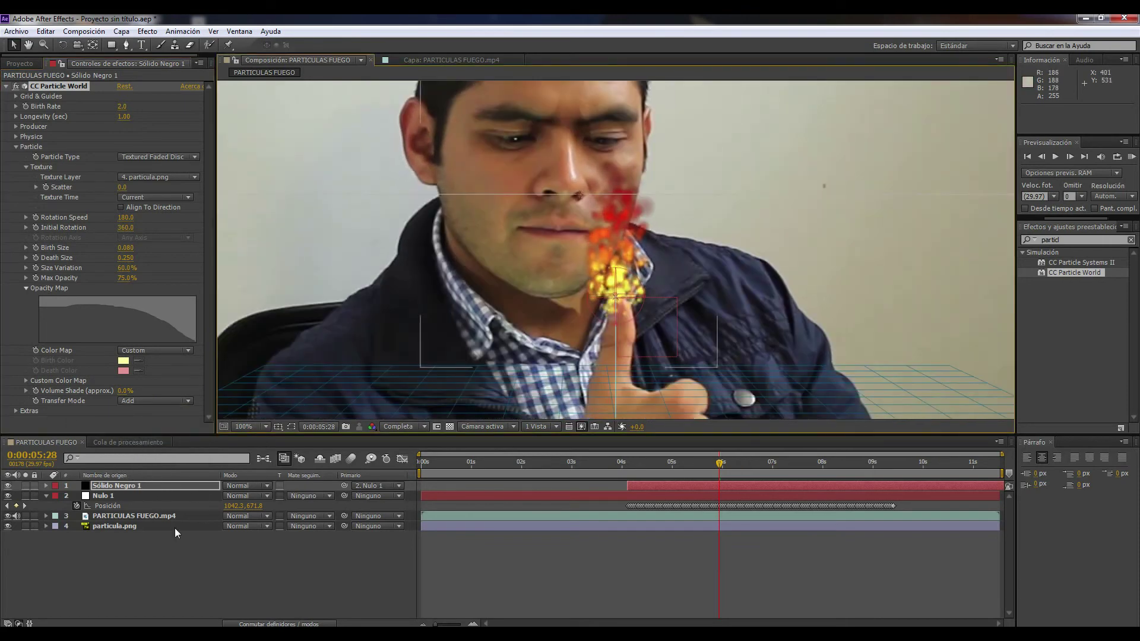
click(266, 486)
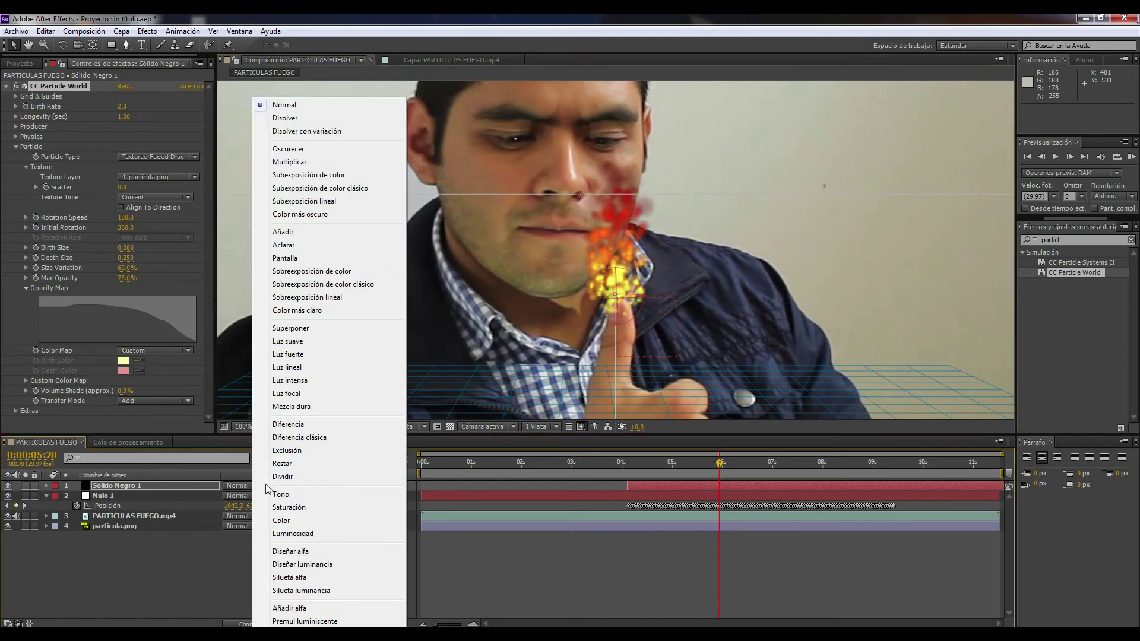
click(291, 232)
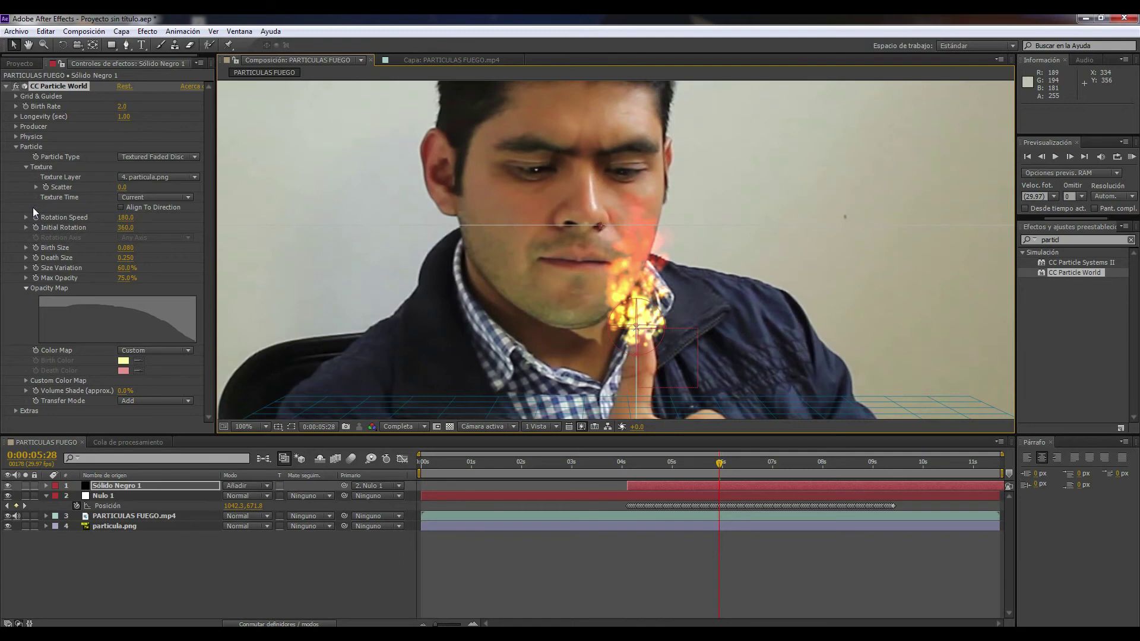
Step: Collapse CC Particle World, search the effects for "respl" and apply Resplandor beneath it on the solid
click(6, 88)
click(6, 87)
click(6, 87)
key(ctrl+5)
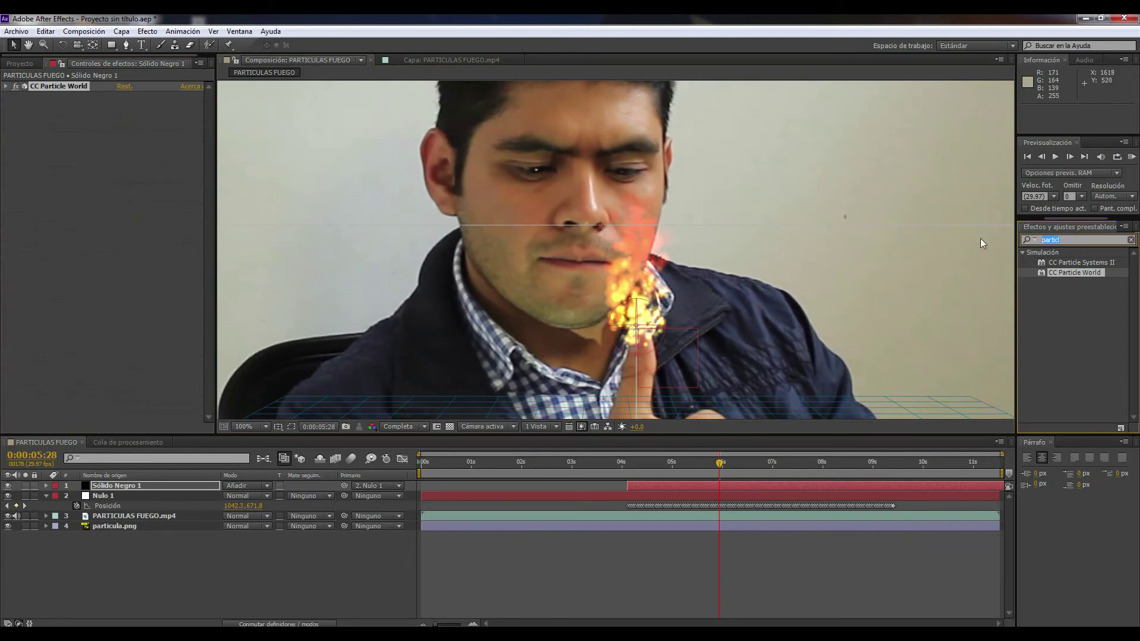
text(respl)
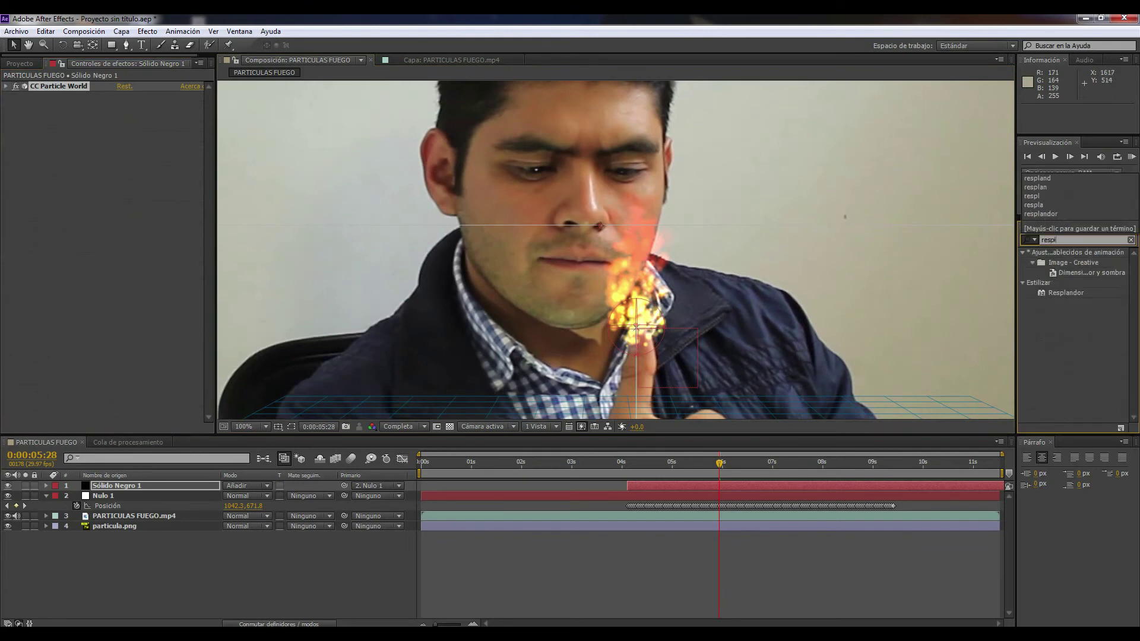
drag(1056, 294, 83, 152)
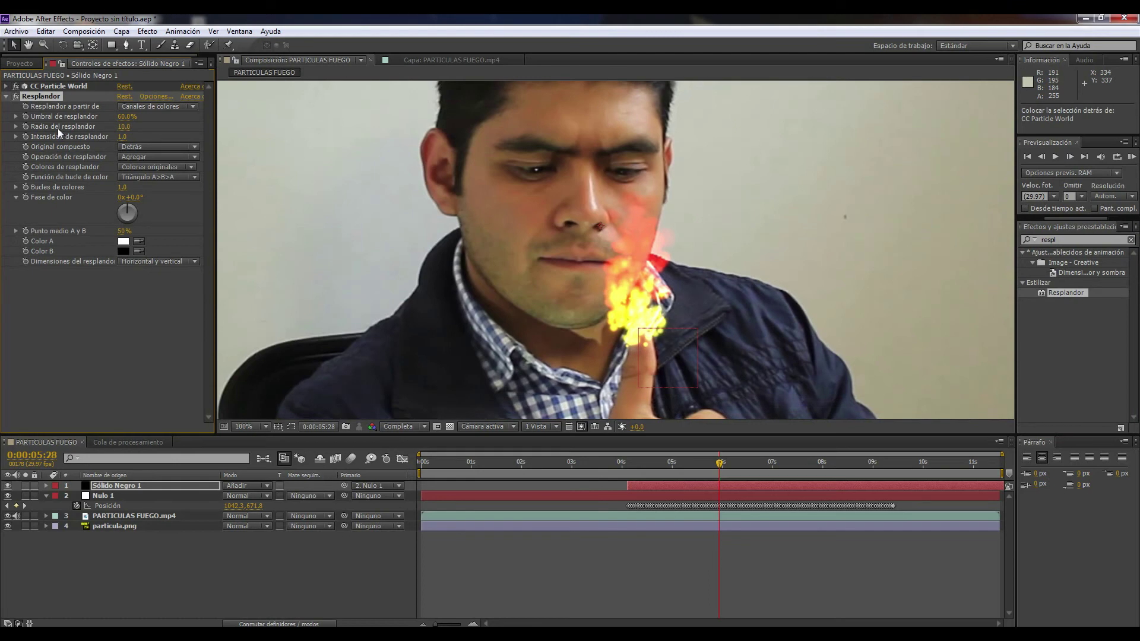
Step: Raise the Resplandor intensity to 1.2, collapse the effect and check the flame one frame further on
mouse_move(123, 137)
mouse_down()
mouse_move(163, 125)
mouse_move(126, 117)
mouse_up()
click(8, 97)
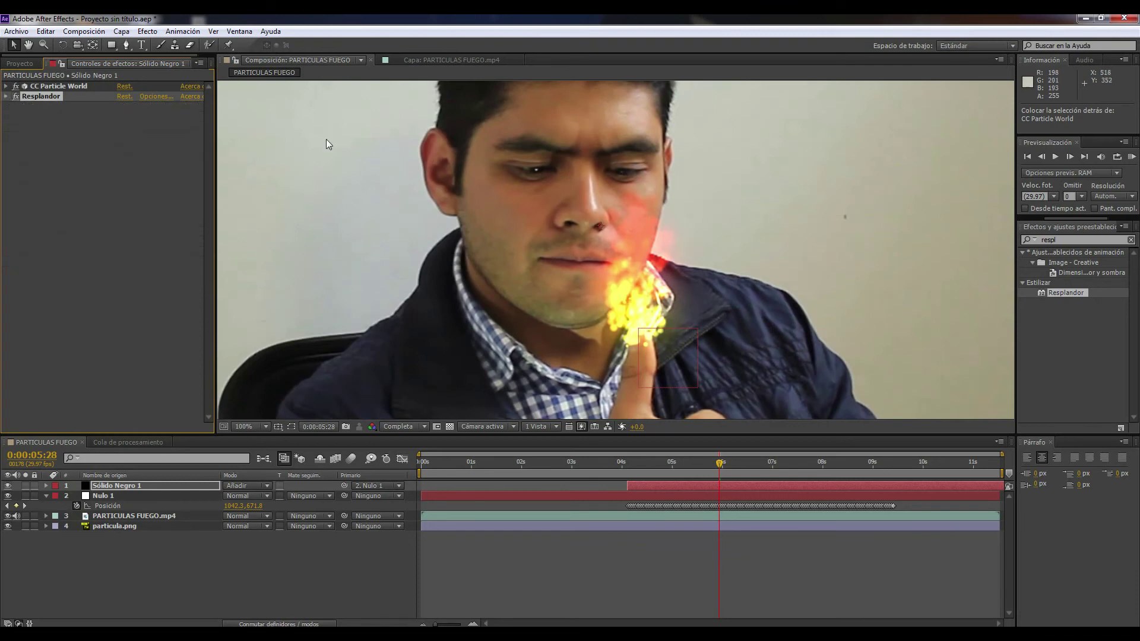
scroll(701, 291, down, 2)
scroll(701, 291, up, 2)
mouse_move(719, 464)
mouse_down()
mouse_move(667, 466)
mouse_move(720, 467)
mouse_up()
Step: Search the effects for "cc vect" and try to add CC Vector Blur to the solid
click(1060, 240)
text(cc vect)
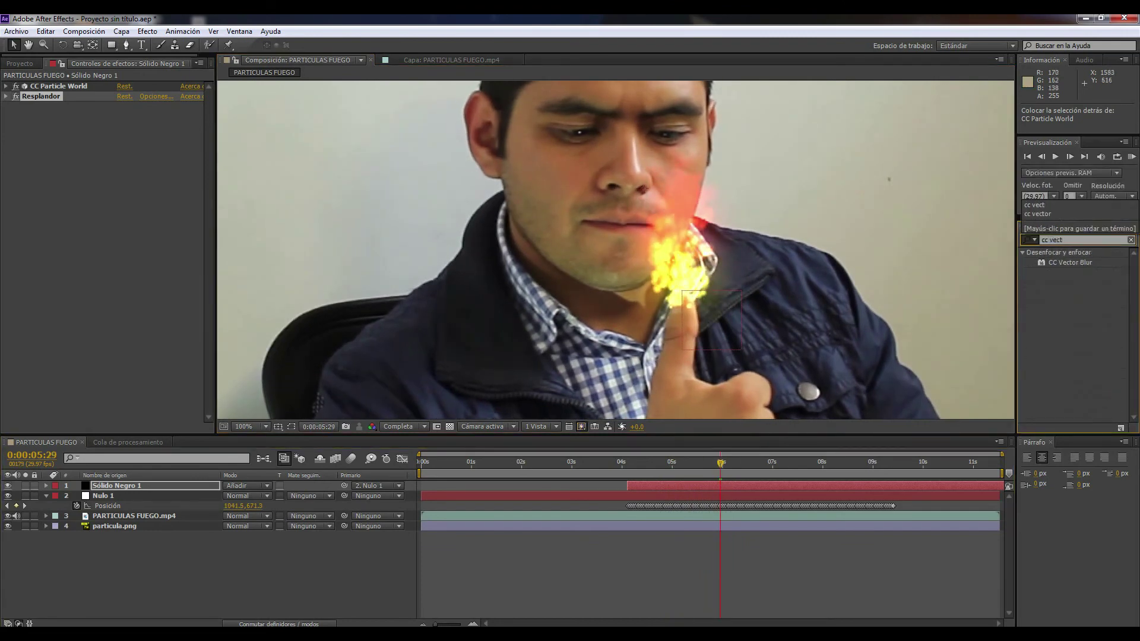
drag(1069, 263, 124, 133)
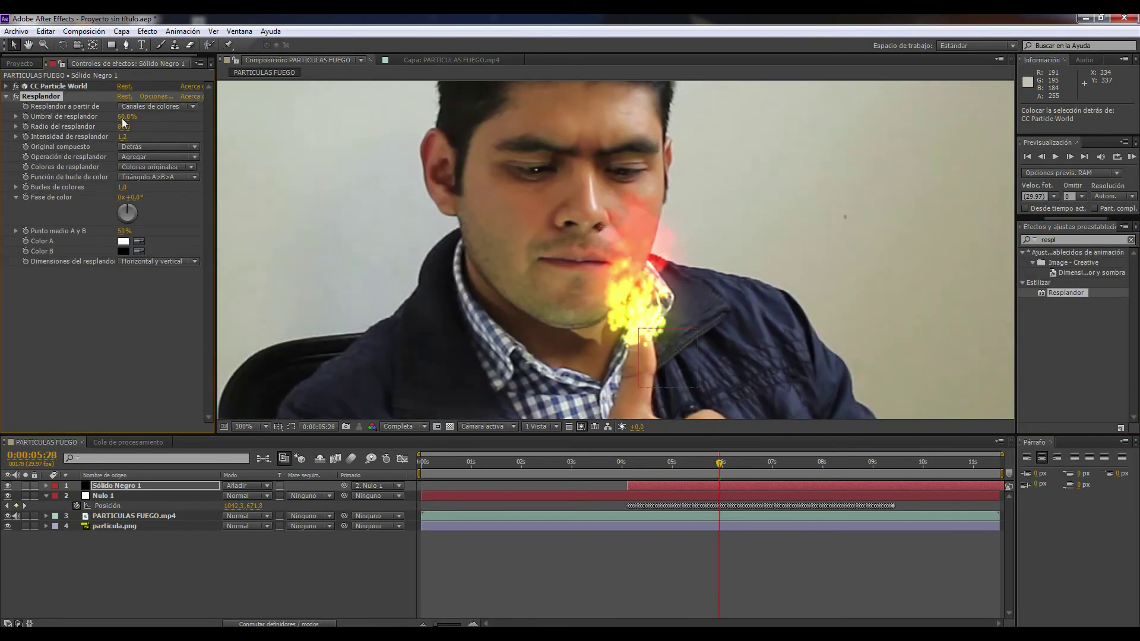
Step: Adjust the Resplandor threshold, collapse the effect and inspect the flame at different magnifications
drag(122, 119, 128, 115)
click(7, 97)
scroll(295, 196, down, 3)
scroll(768, 269, up, 3)
scroll(767, 269, down, 2)
scroll(768, 269, up, 2)
Step: Move to 0:00:05:29 and apply the CC Vector Blur effect below Resplandor on the solid
mouse_move(719, 464)
mouse_down()
mouse_move(675, 465)
mouse_move(721, 466)
mouse_up()
click(1069, 240)
text(cc vect)
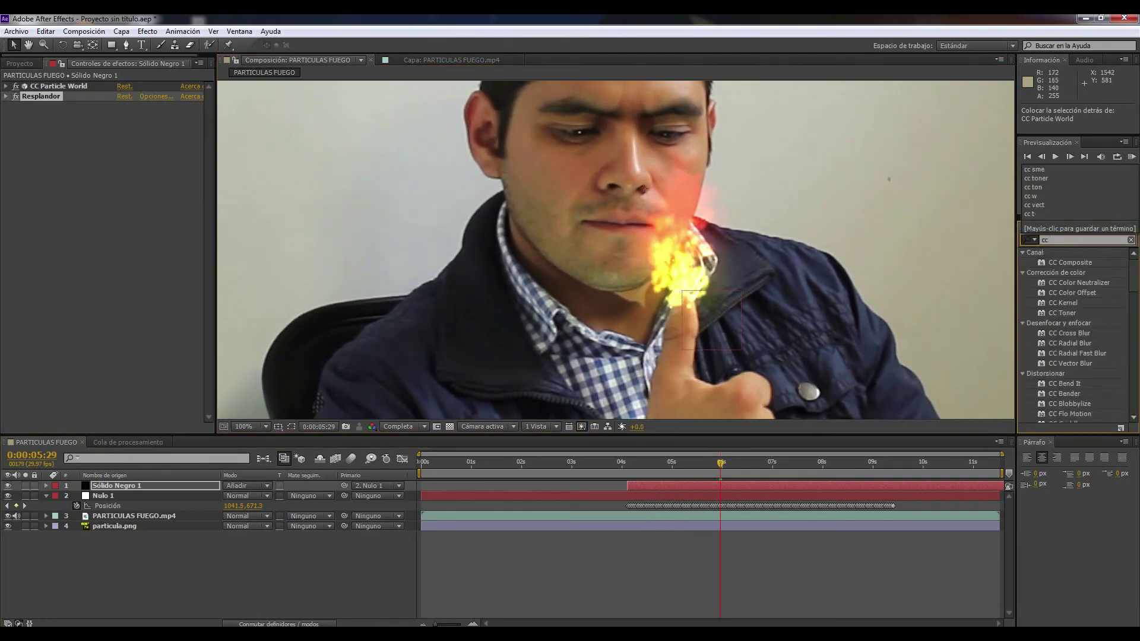
drag(1070, 262, 61, 102)
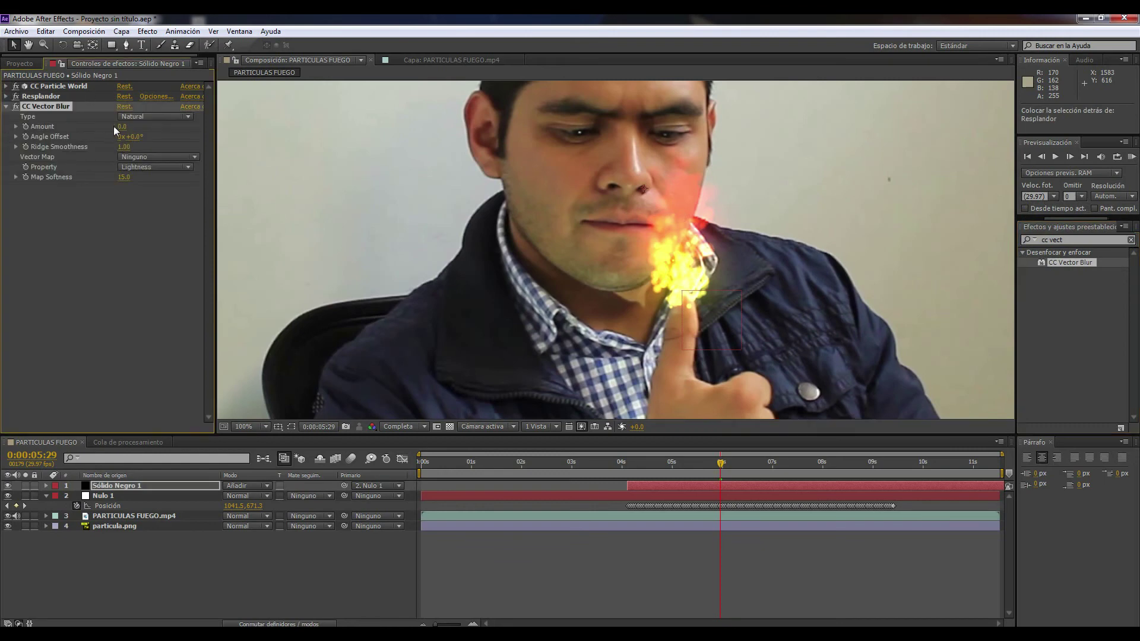
Step: Set the CC Vector Blur Amount to 12 and scrub through the flame up to 0:00:07:09
drag(121, 127, 131, 136)
drag(123, 128, 129, 126)
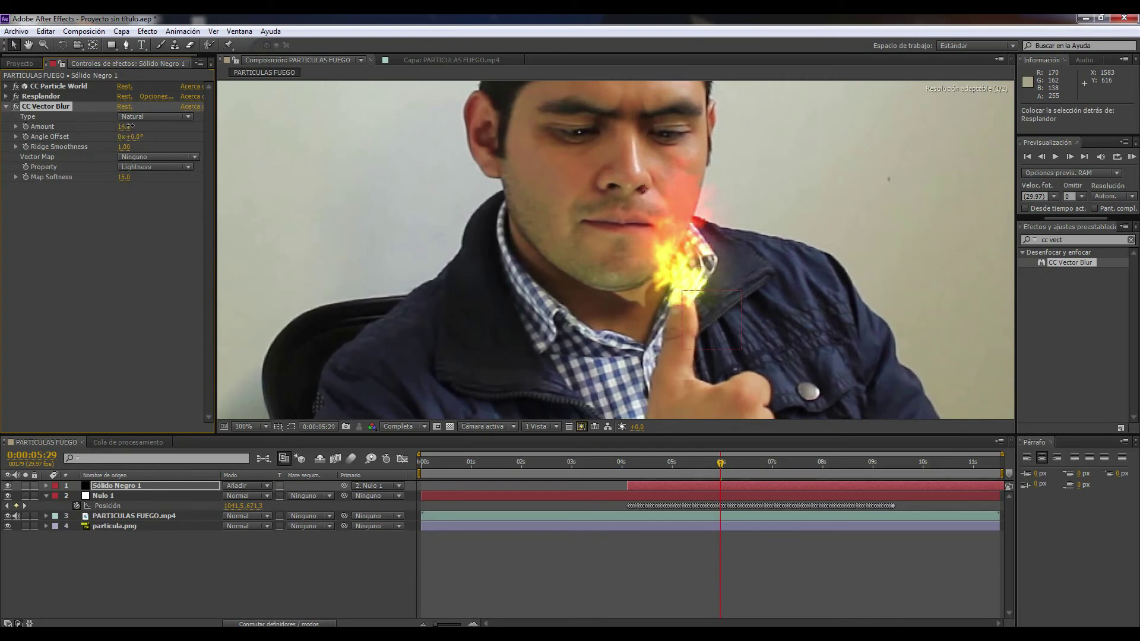
drag(630, 469, 788, 473)
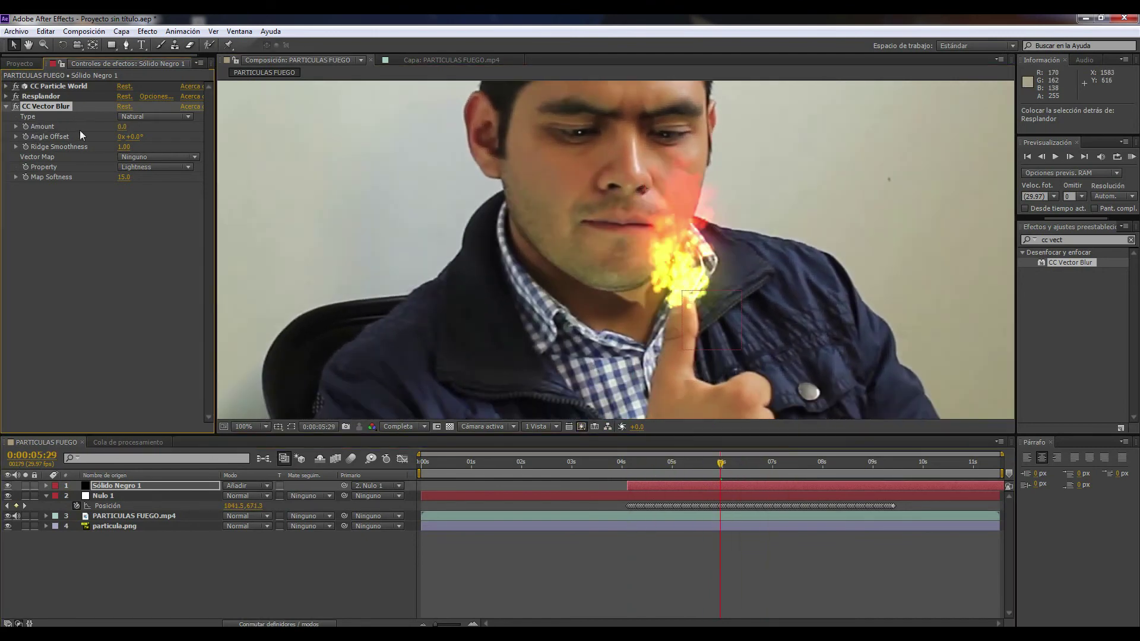
drag(120, 127, 126, 126)
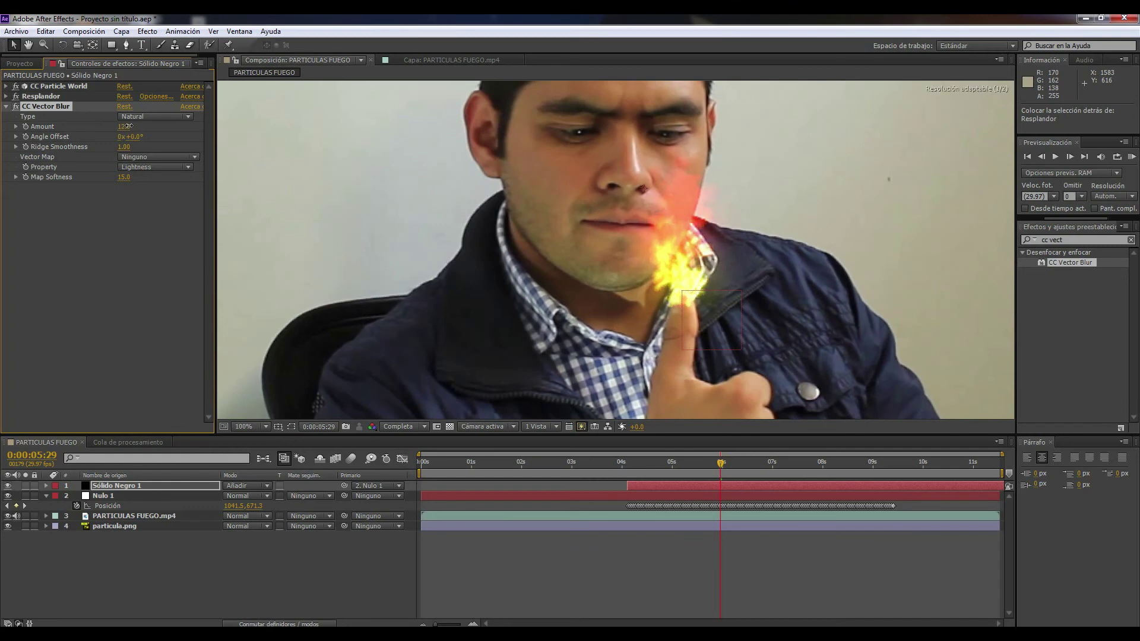
drag(638, 472, 787, 472)
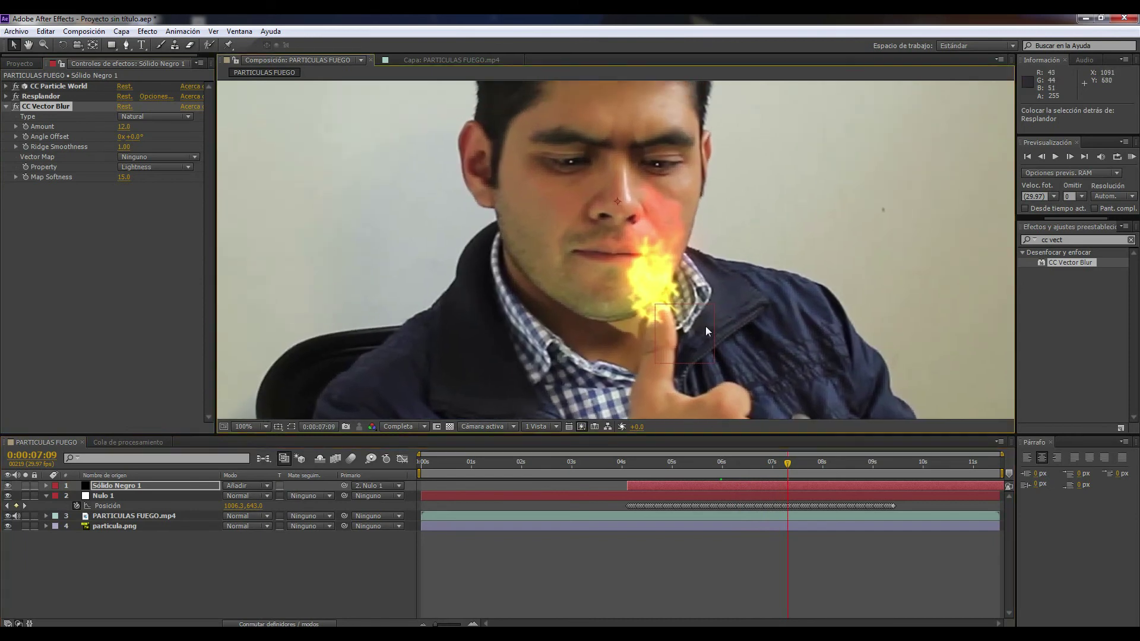
Step: Step back and forth frame by frame up to 0:00:07:11 to examine how the blurred flame follows the thumb
key(Page_Up)
key(Page_Up)
key(Page_Up)
key(Page_Up)
key(Page_Up)
key(Page_Up)
key(Page_Up)
key(Page_Up)
key(Page_Up)
key(Page_Up)
key(Page_Up)
key(Page_Down)
key(Page_Down)
key(Page_Down)
key(Page_Down)
key(Page_Down)
key(Page_Down)
key(Page_Down)
key(Page_Down)
key(Page_Down)
key(Page_Down)
key(Page_Down)
key(Page_Down)
key(Page_Down)
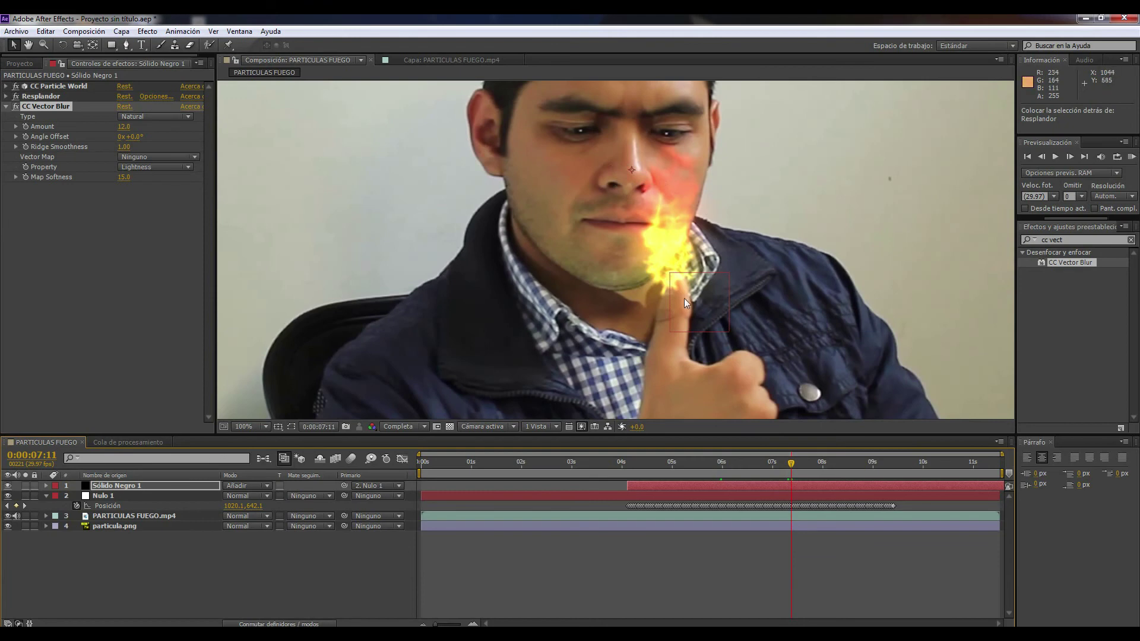
Step: Search the effects for "cc bende"
click(1053, 240)
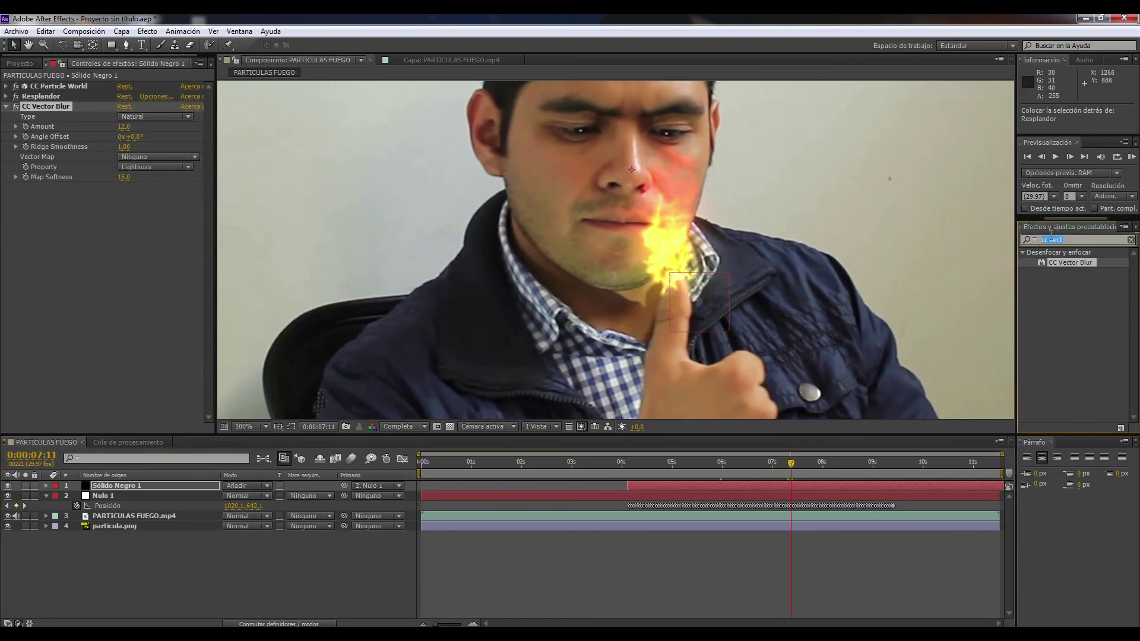
text(cc)
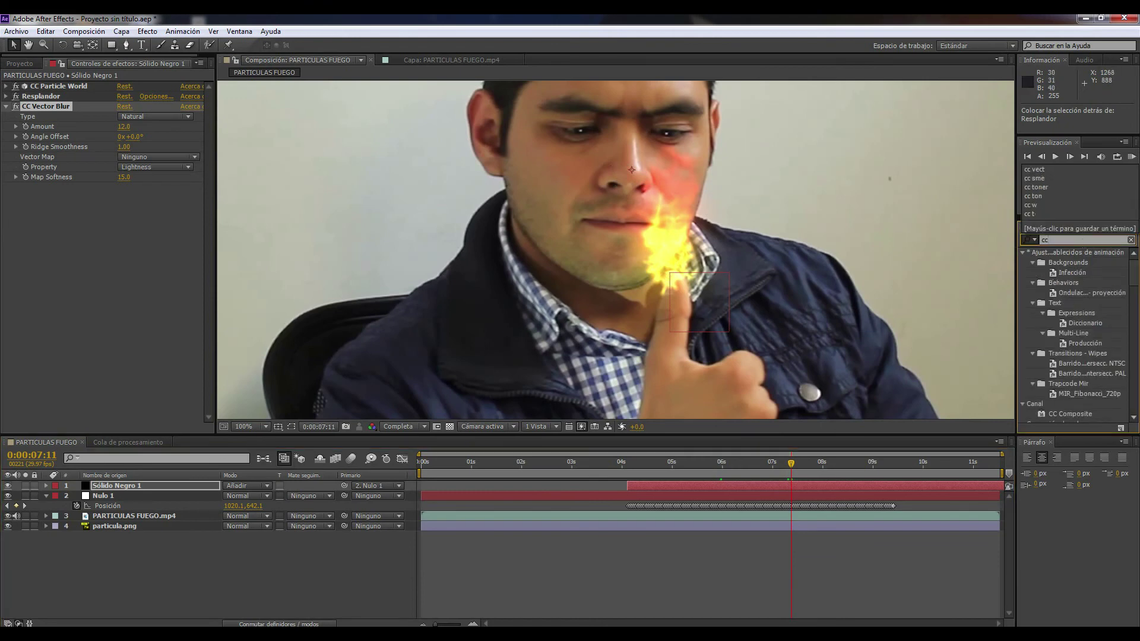
text( b)
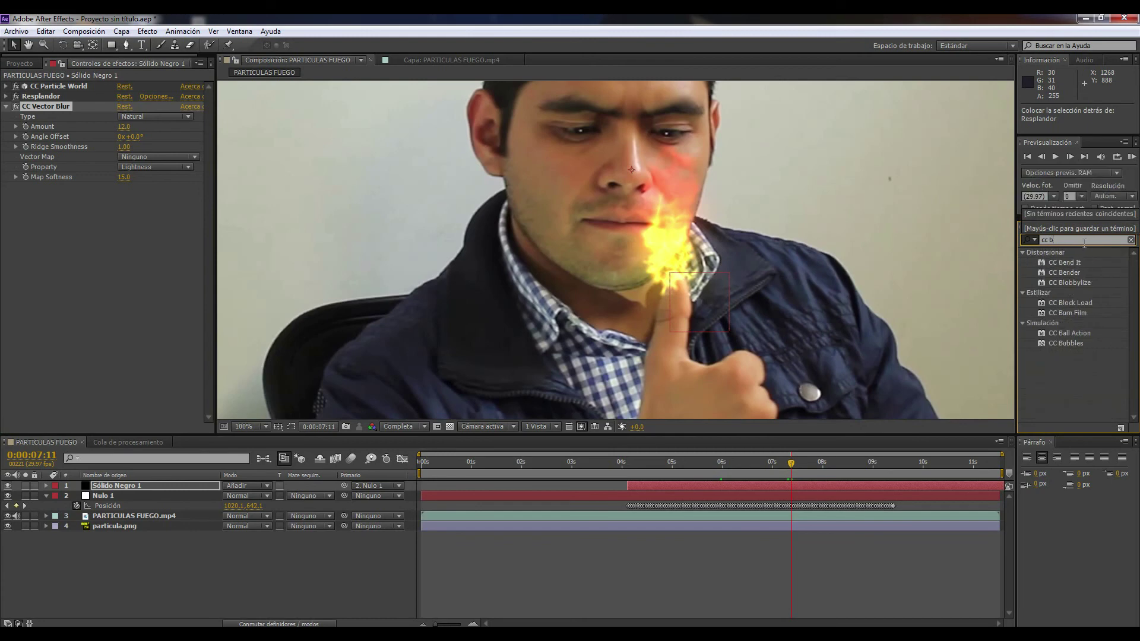
text(ende)
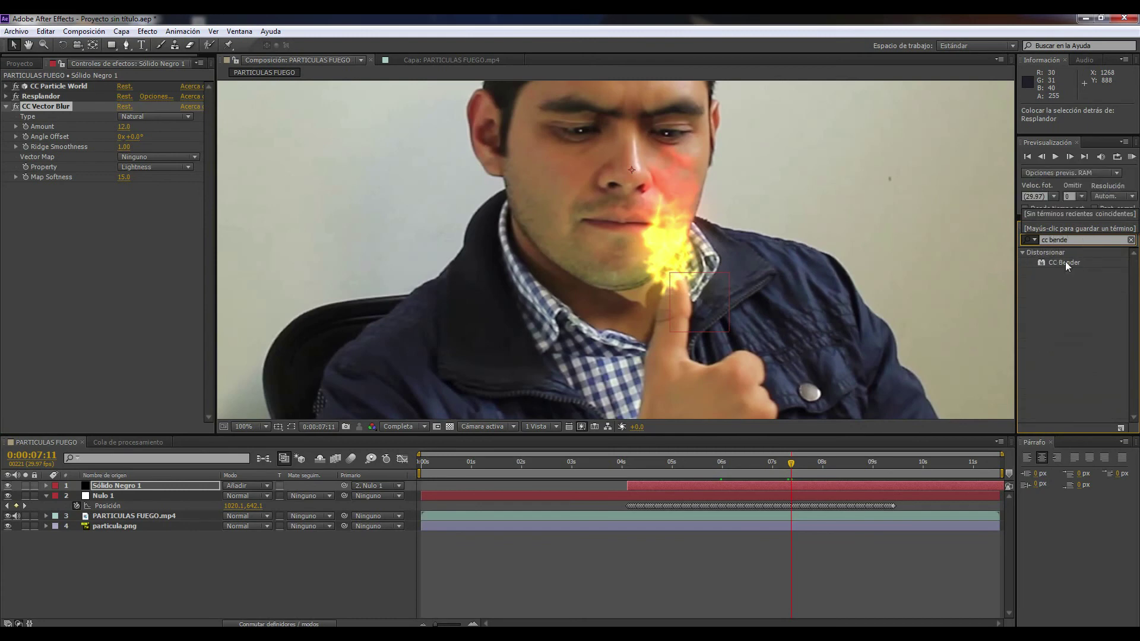
Step: Try CC Bender on the solid with an Amount of 39 and scrub through the flame from 0:00:04:02
drag(1067, 269, 62, 240)
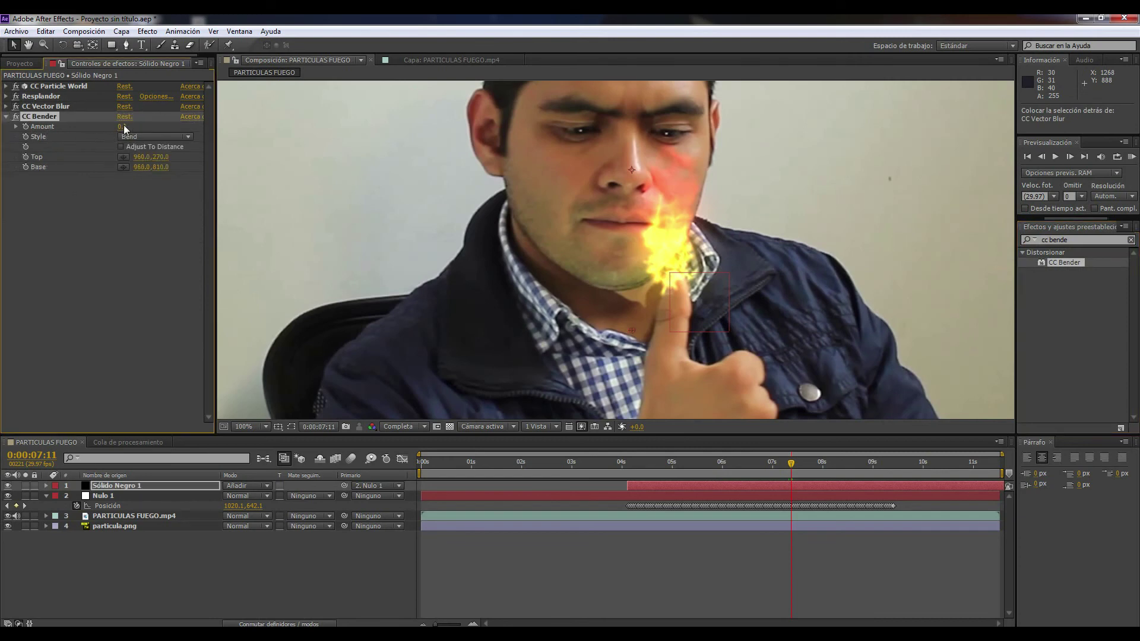
drag(124, 128, 38, 150)
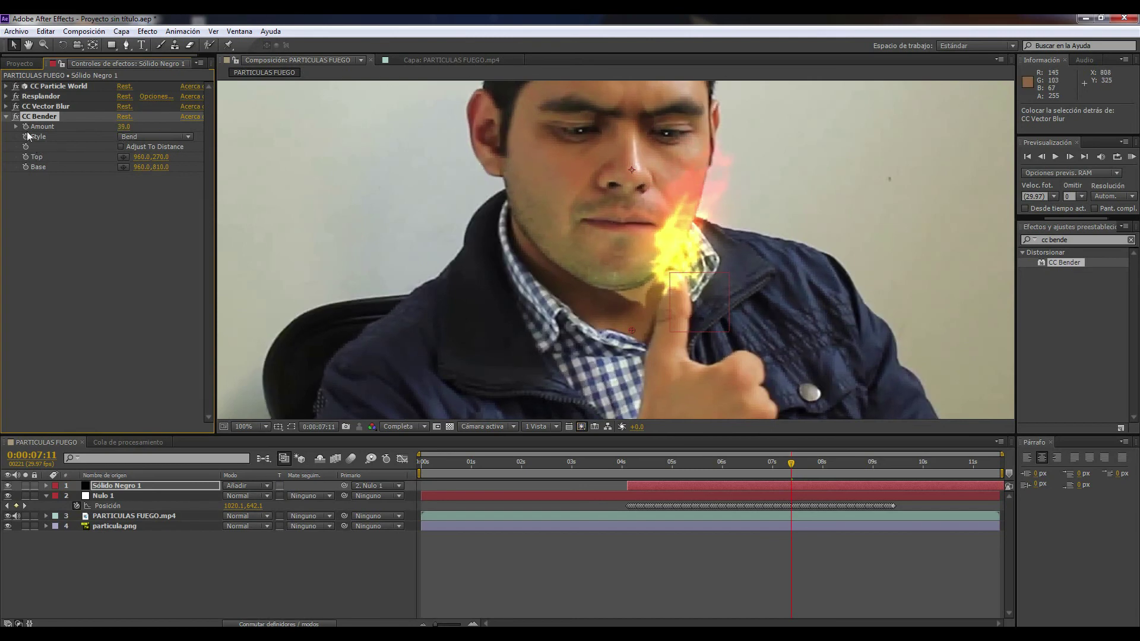
click(627, 463)
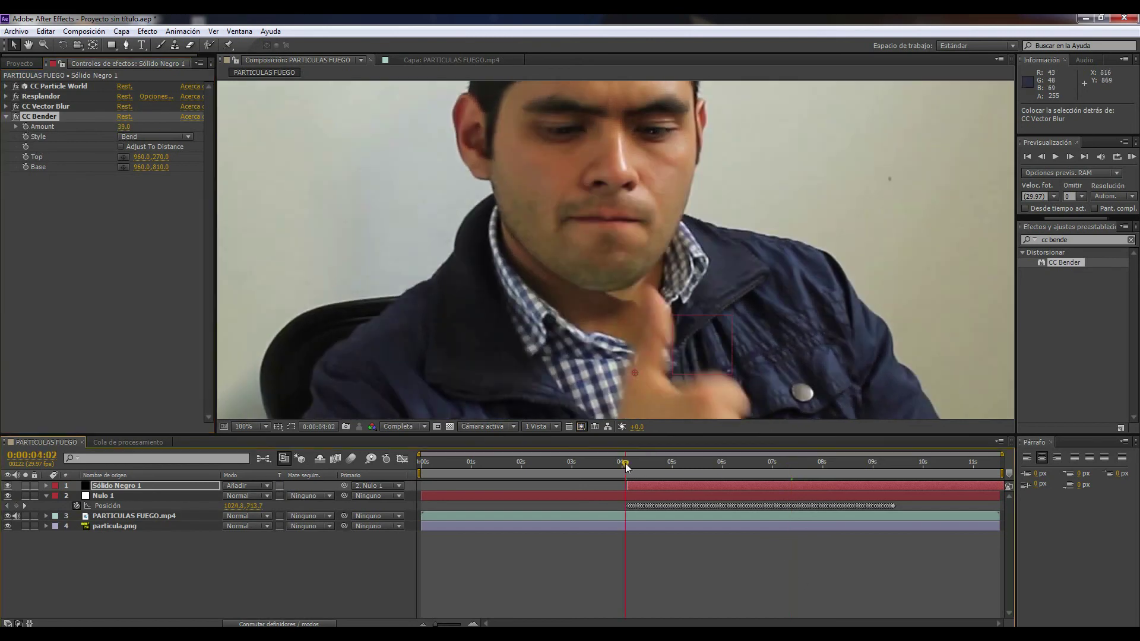
drag(628, 463, 677, 466)
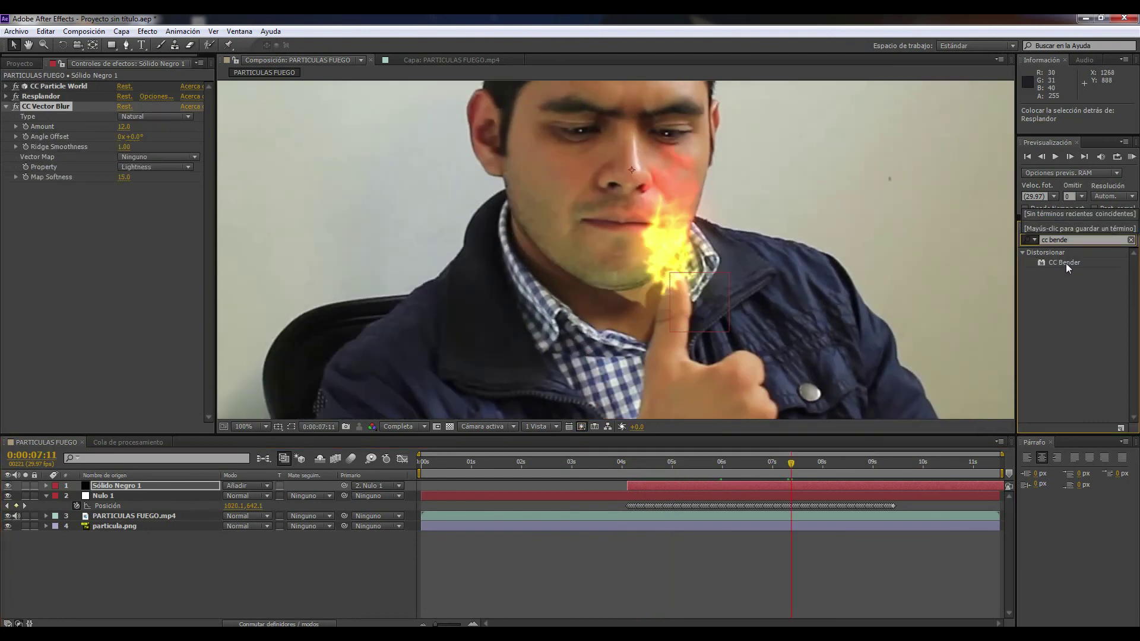
Step: Apply CC Bender below CC Vector Blur on the solid and set its Amount to 39
drag(1067, 267, 159, 118)
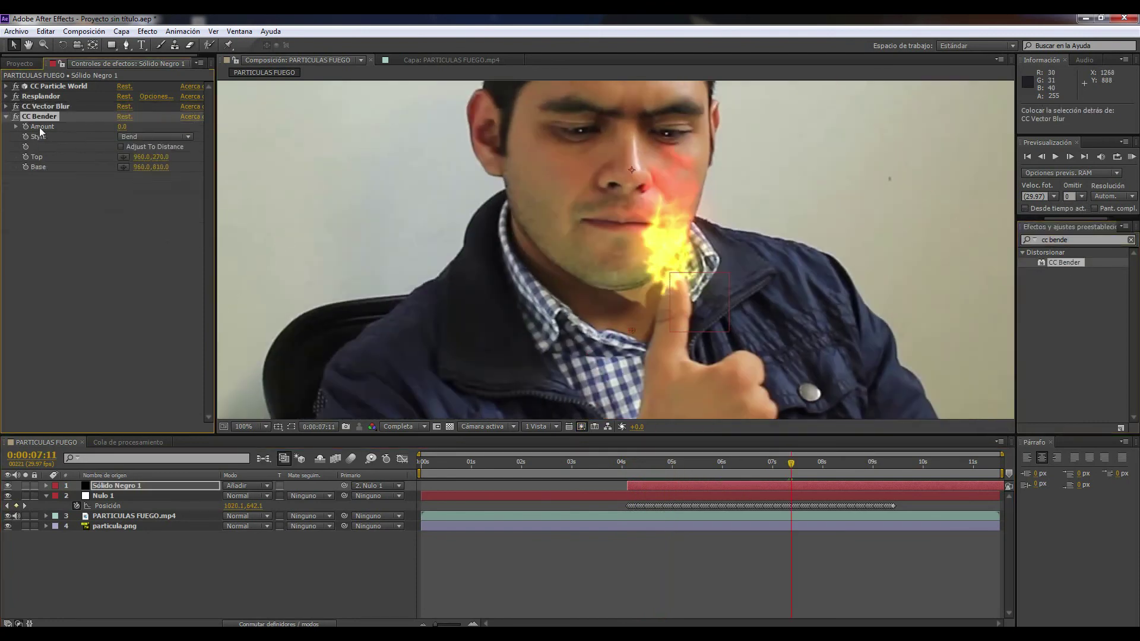
drag(123, 126, 135, 139)
drag(100, 131, 107, 132)
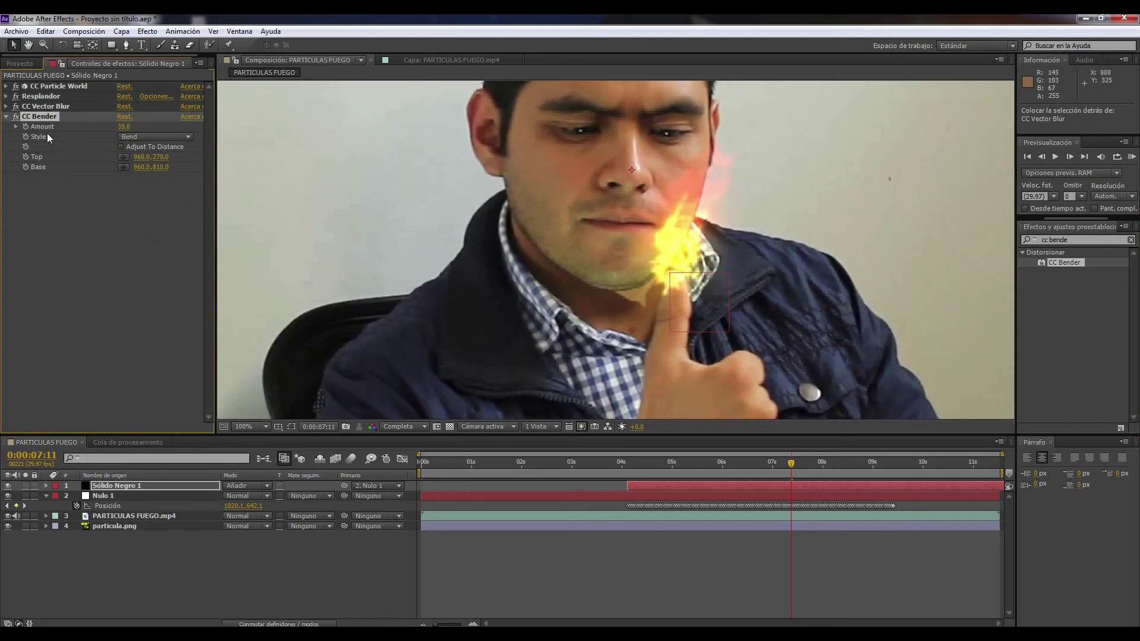
Step: Try animating the CC Bender Amount with a lower value at 0:00:05:16 and play a RAM preview of the composition
drag(624, 464, 699, 466)
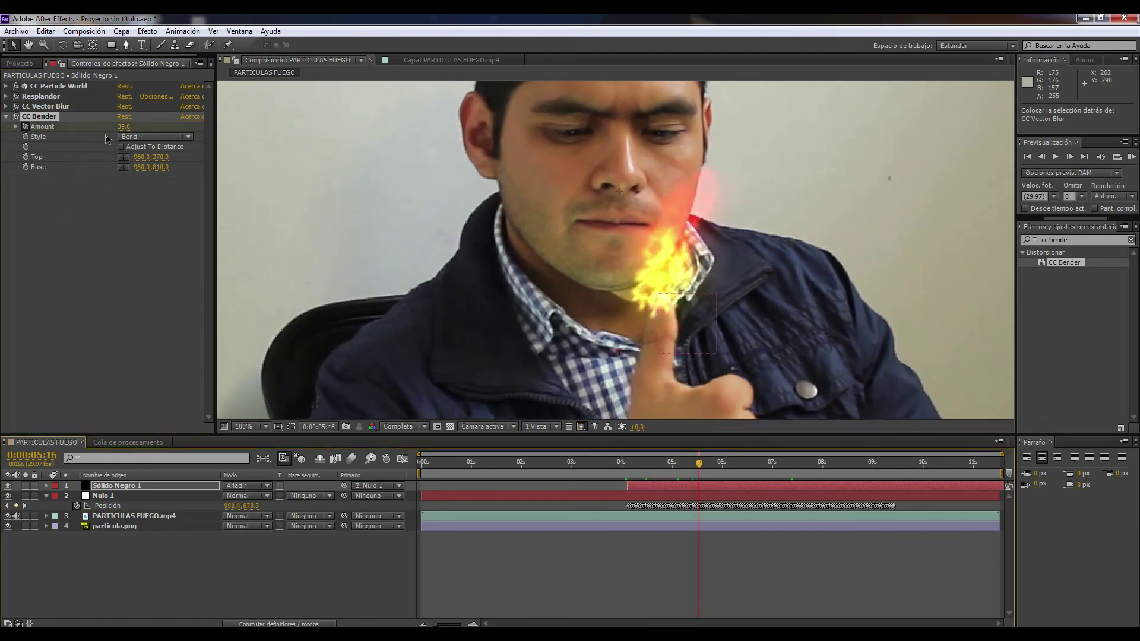
drag(123, 127, 95, 137)
drag(699, 467, 674, 466)
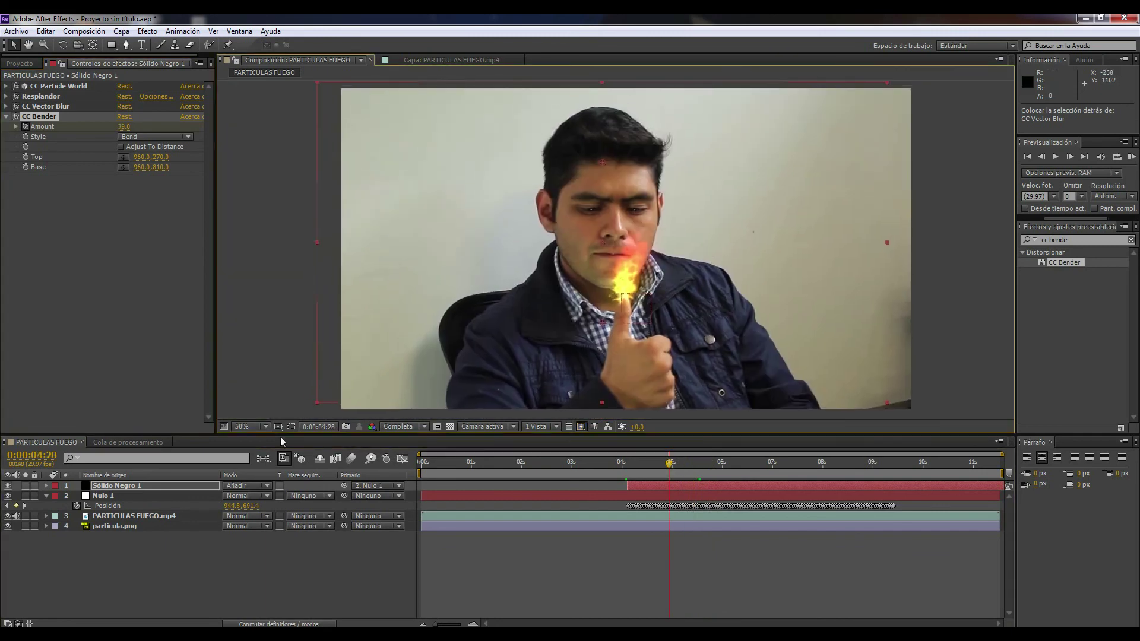
key(KP_0)
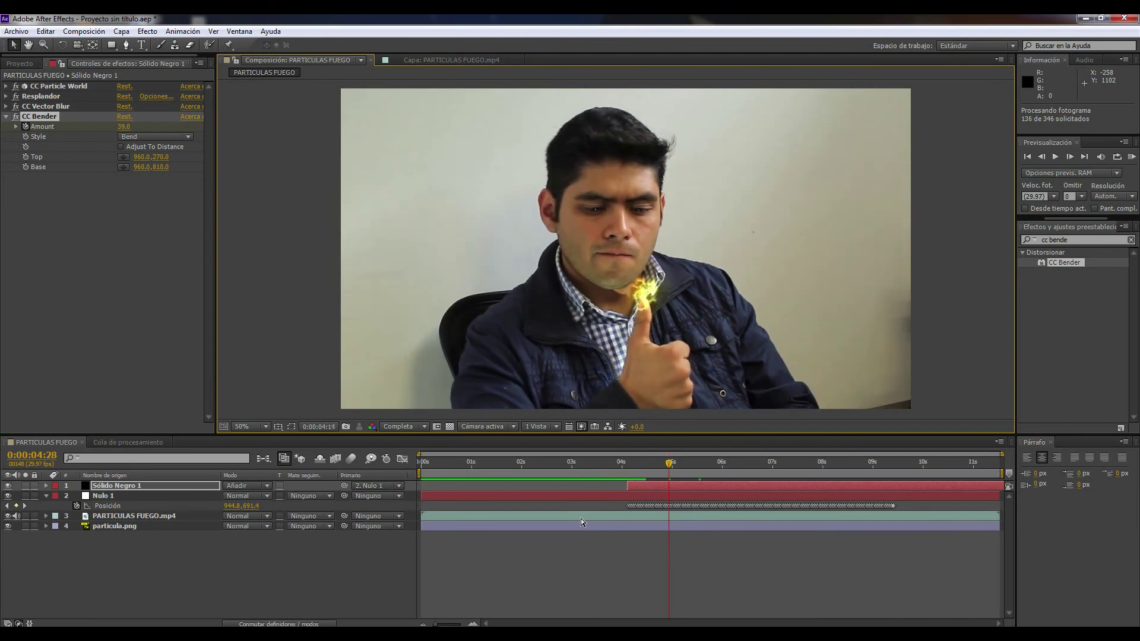
Step: Enlarge the composition view, enable keyframing for the CC Bender Amount and lower it around 0:00:05:16
key(period)
click(28, 130)
drag(693, 463, 699, 463)
drag(123, 126, 95, 139)
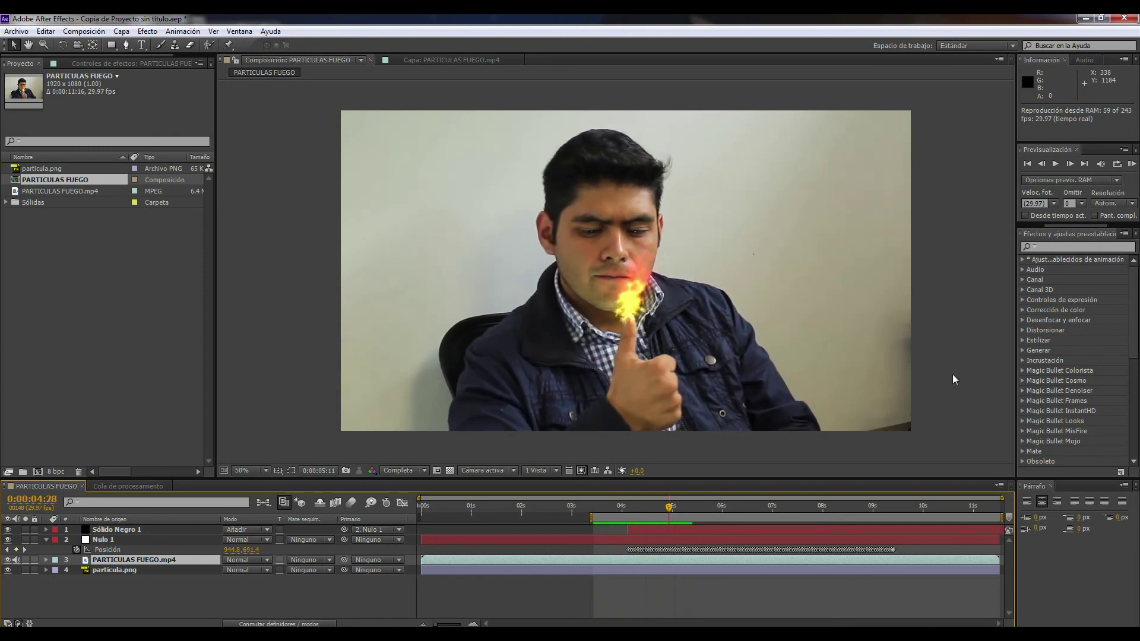
click(698, 387)
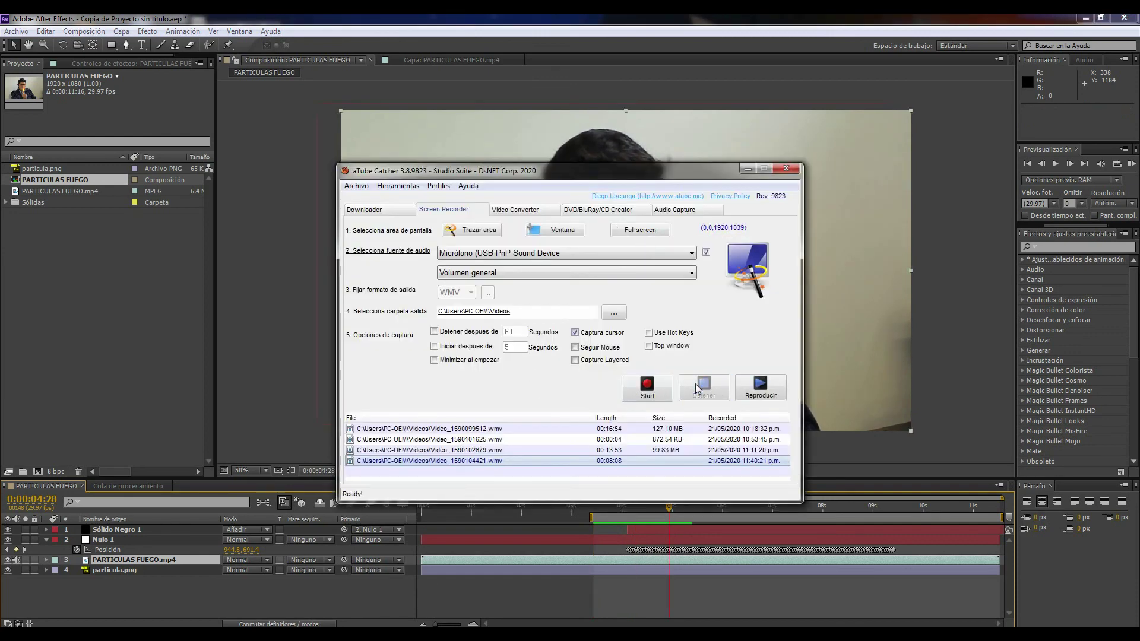